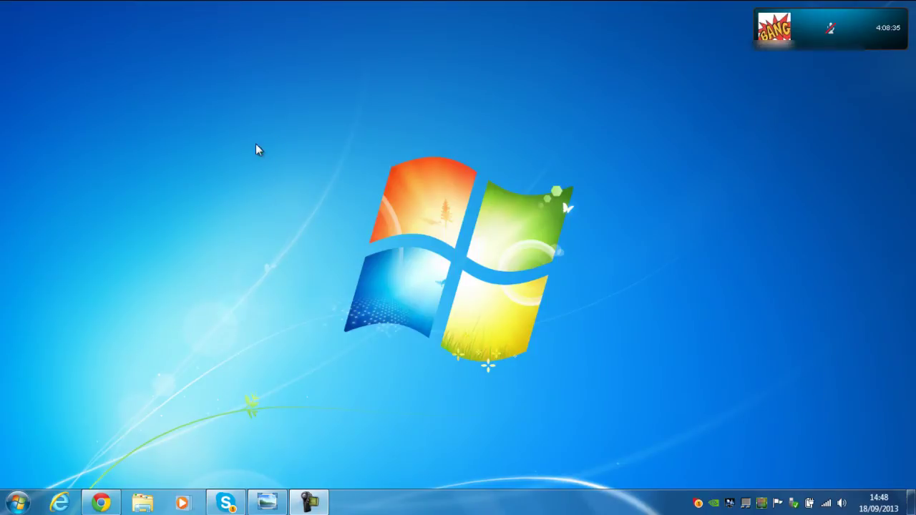
Switch to Chrome, look through the forum tutorial on Virtual Audio Cable and minimize the browser window
click(100, 504)
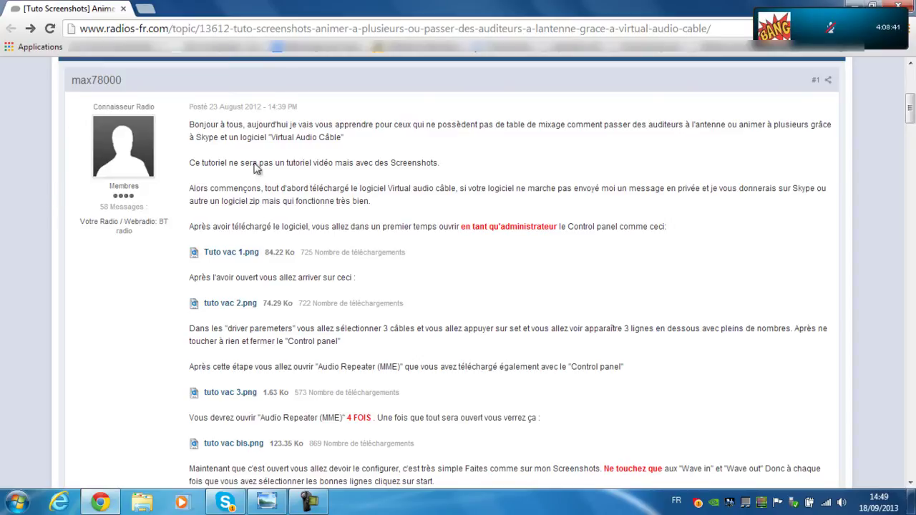
scroll(262, 333, up, 2)
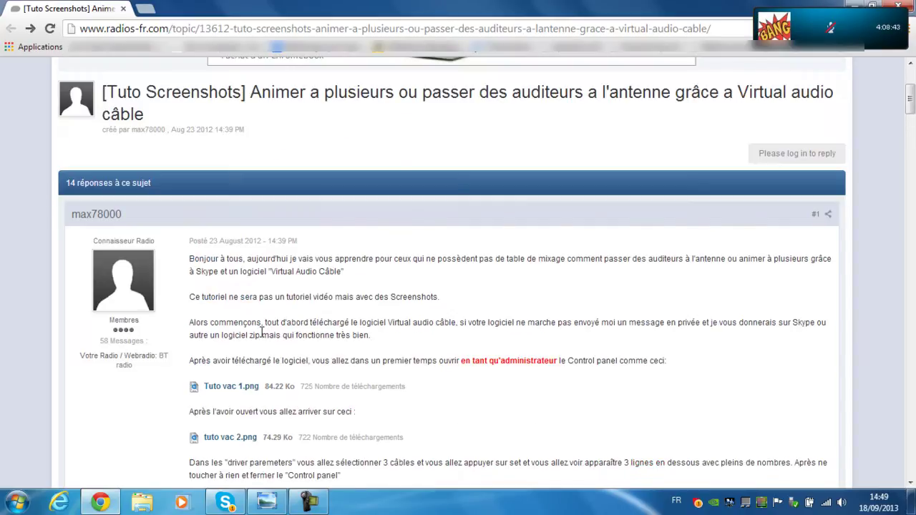
scroll(262, 333, up, 3)
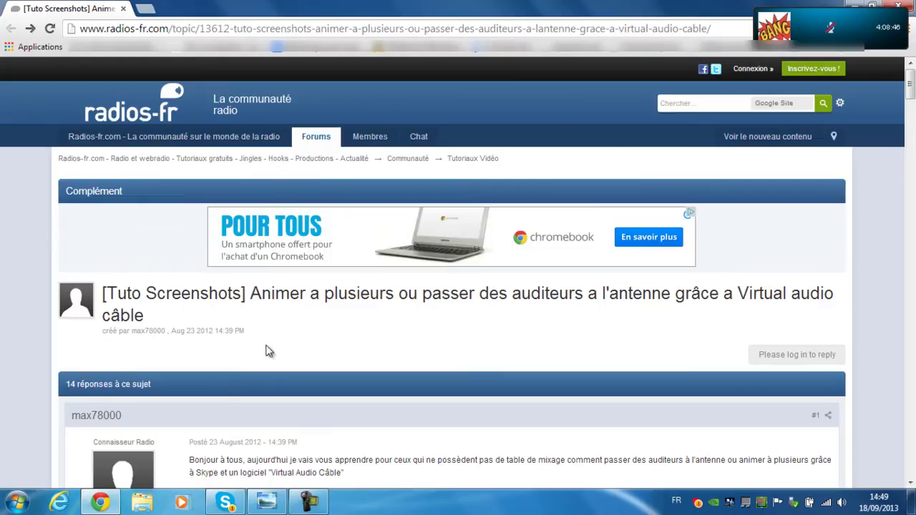
scroll(269, 353, down, 4)
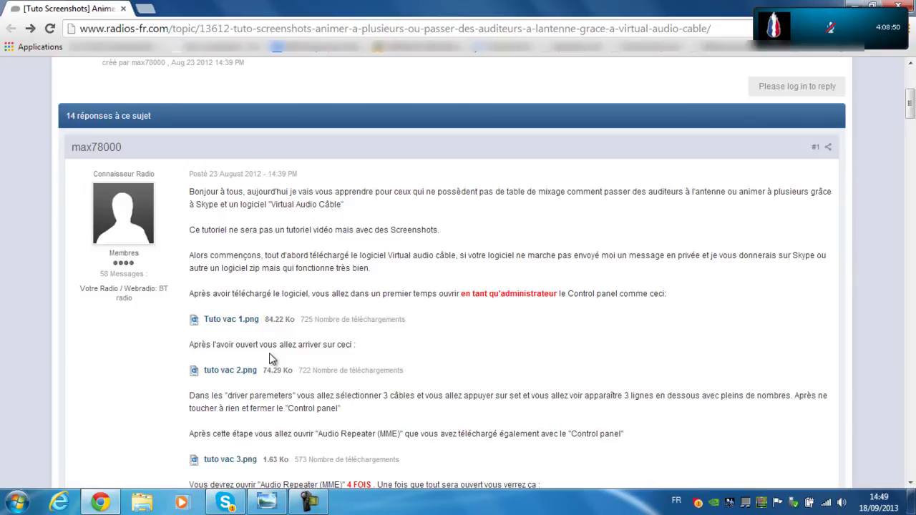
scroll(269, 353, down, 1)
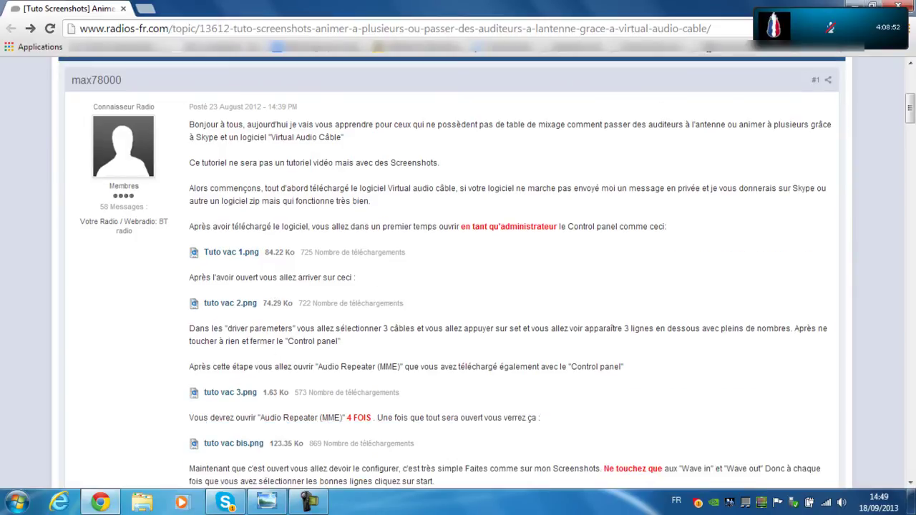
click(850, 5)
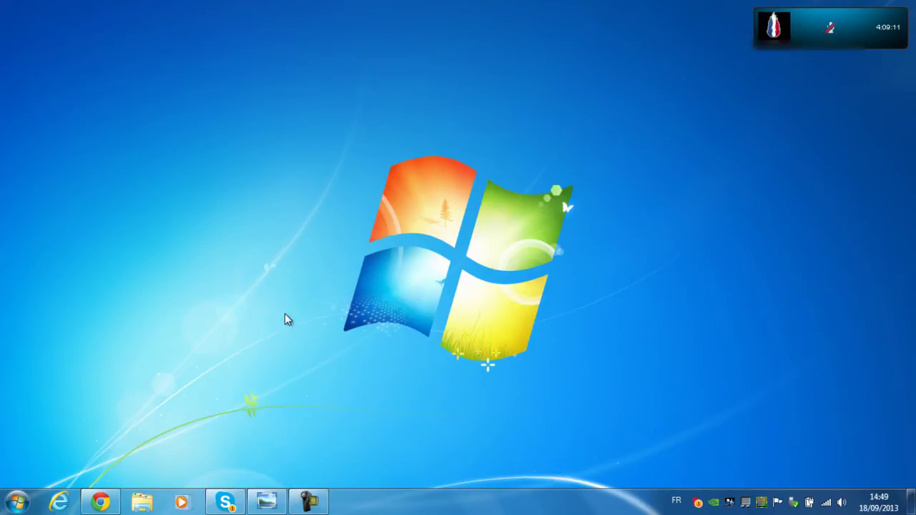
click(108, 503)
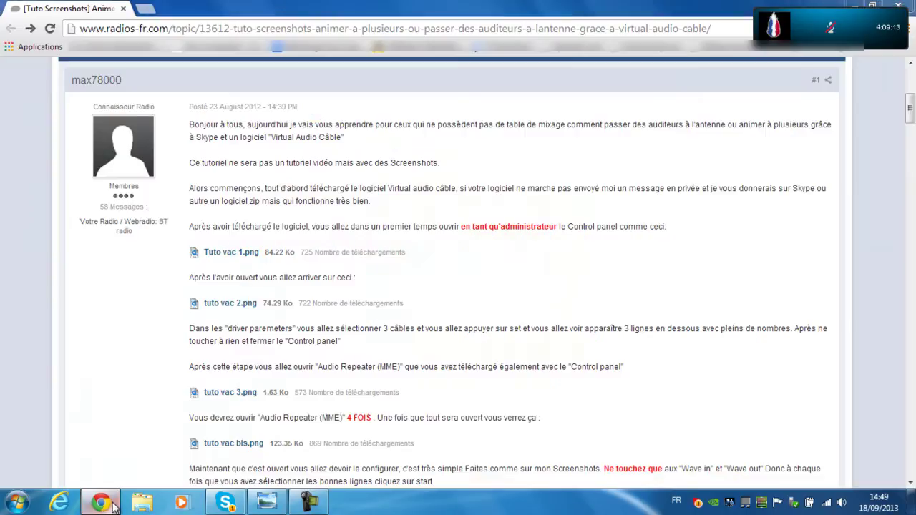
click(113, 506)
click(120, 501)
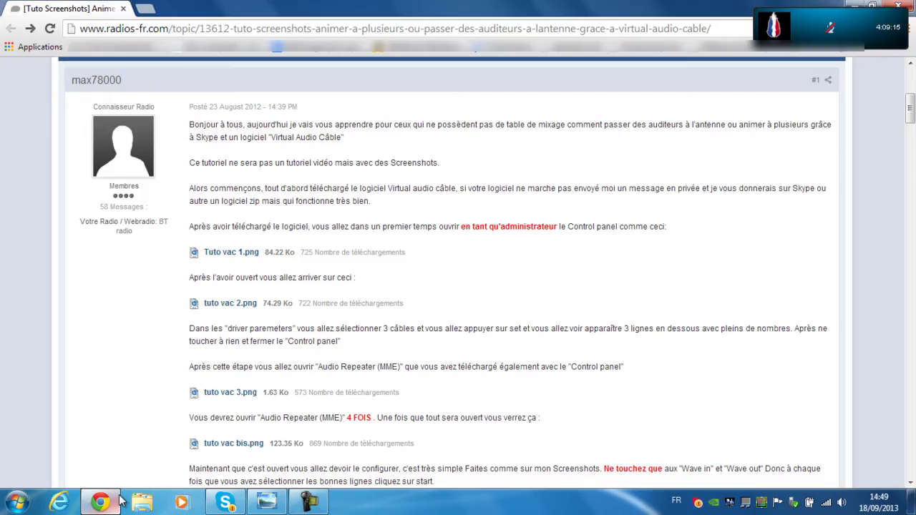
click(120, 501)
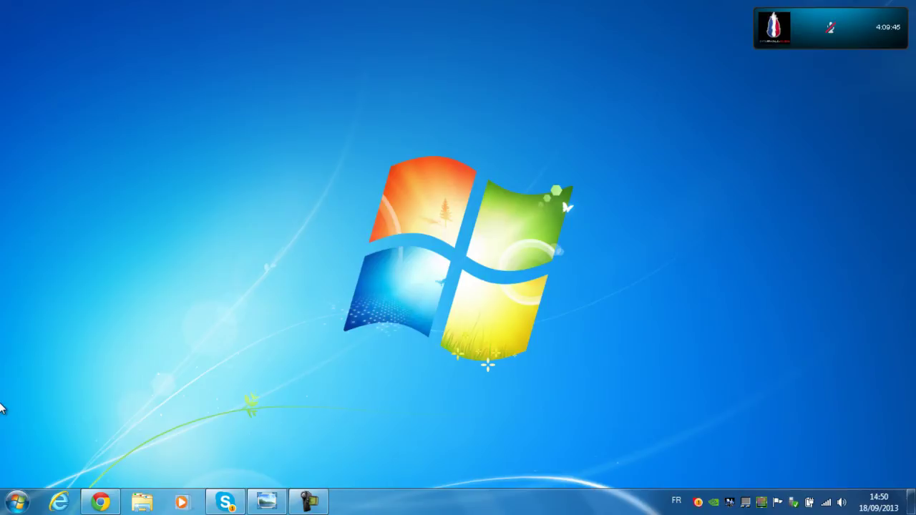
Open the Virtual Audio Cable 4.10 folder in the Documents library and select the setup64 application
click(15, 501)
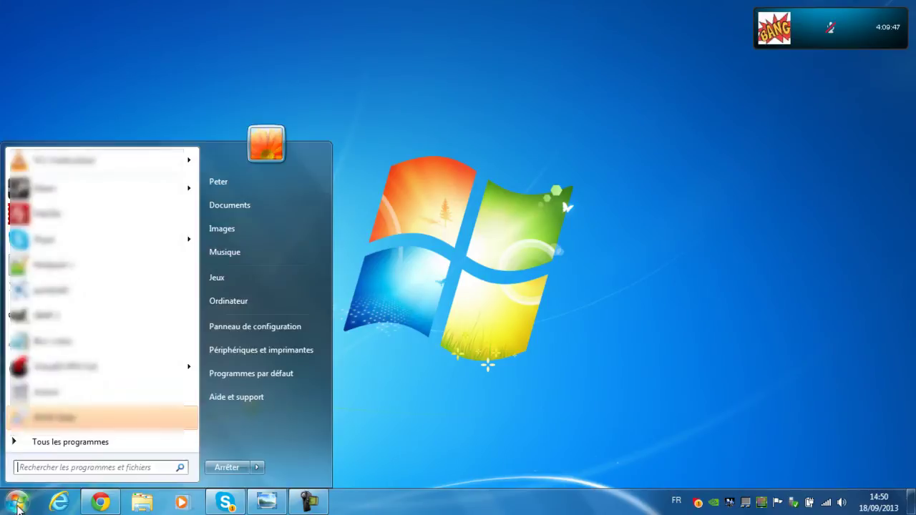
click(233, 200)
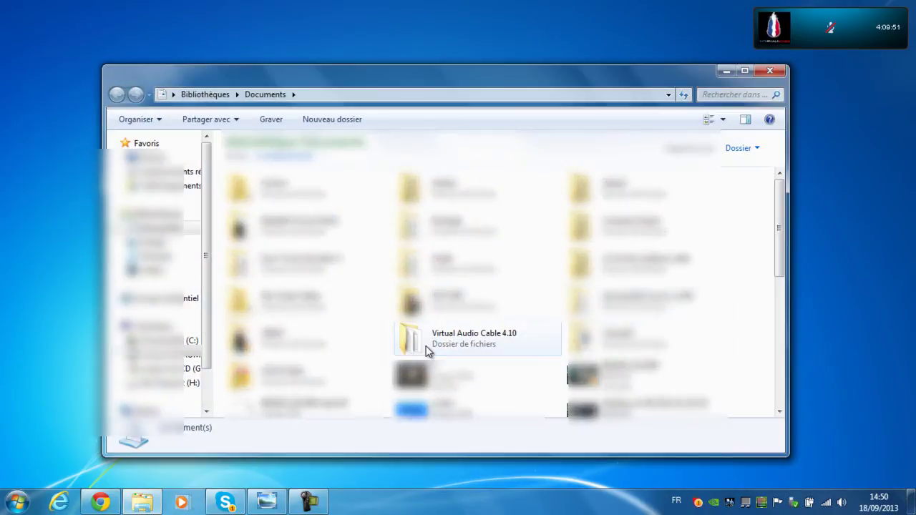
double_click(428, 344)
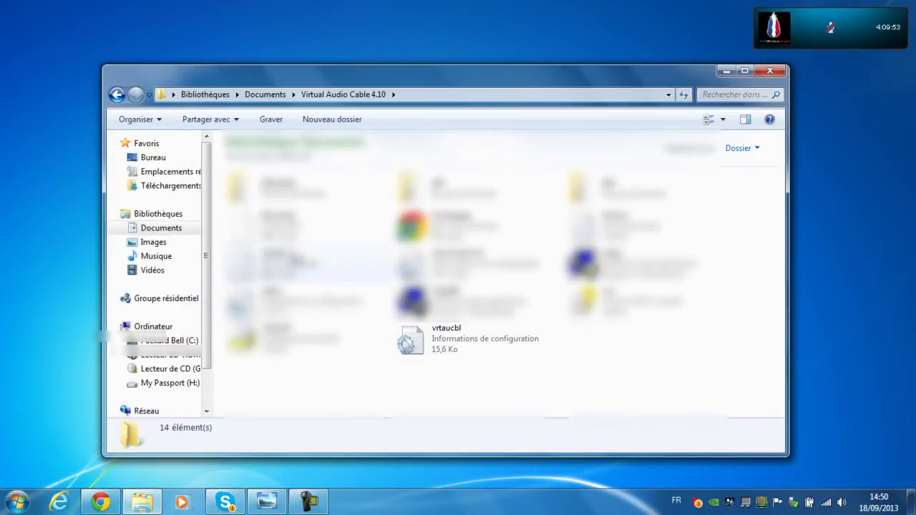
mouse_move(325, 79)
mouse_down()
mouse_move(305, 55)
mouse_move(342, 84)
mouse_move(322, 66)
mouse_up()
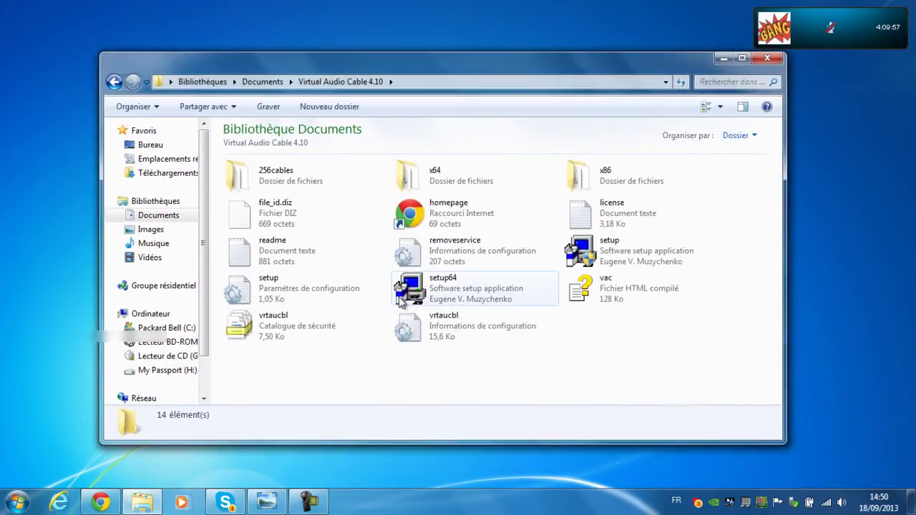
mouse_move(401, 301)
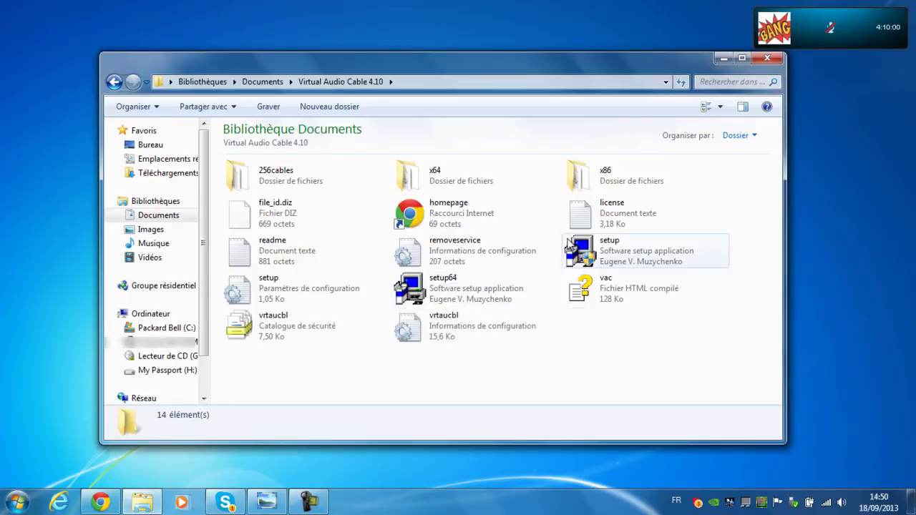
mouse_move(456, 278)
click(482, 294)
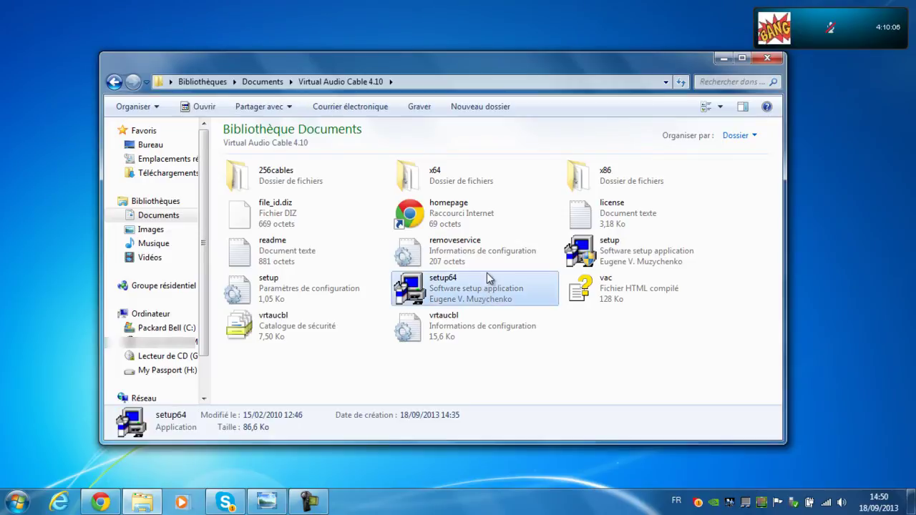
mouse_move(435, 289)
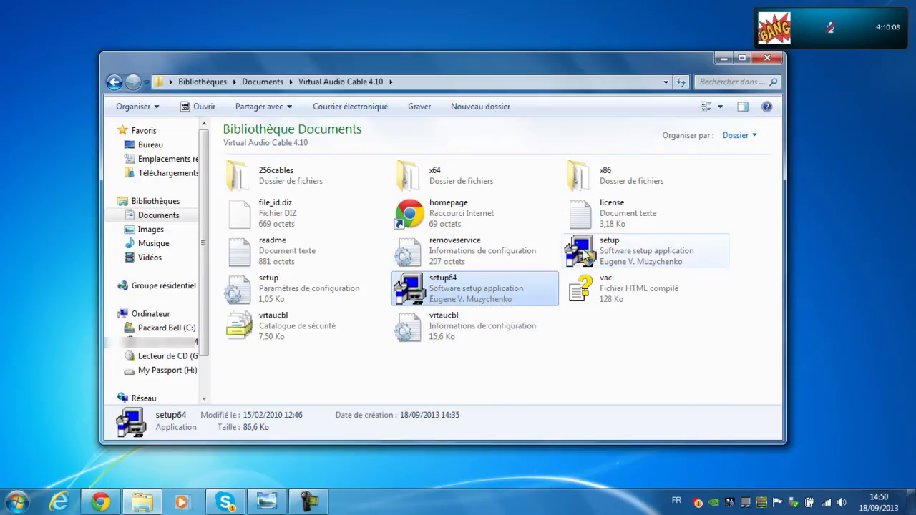
mouse_move(620, 245)
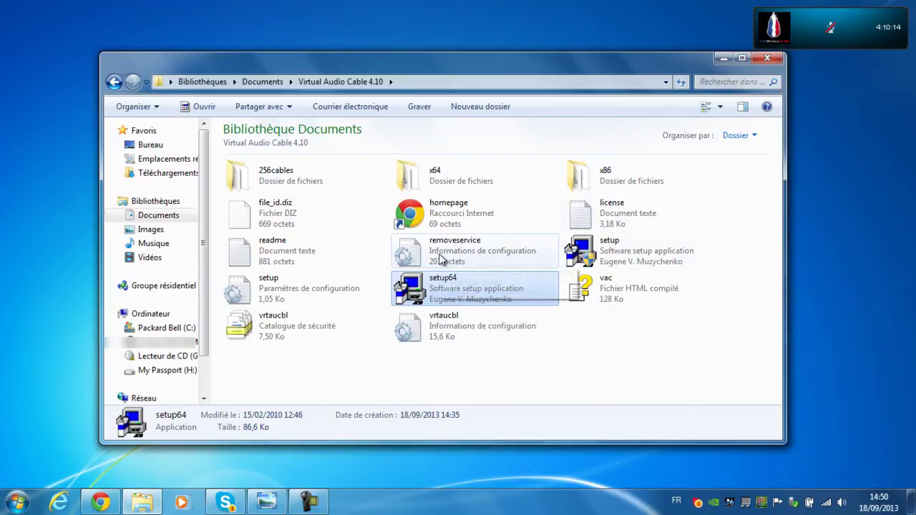
Check the system type in the computer's properties and close the system information window
click(16, 501)
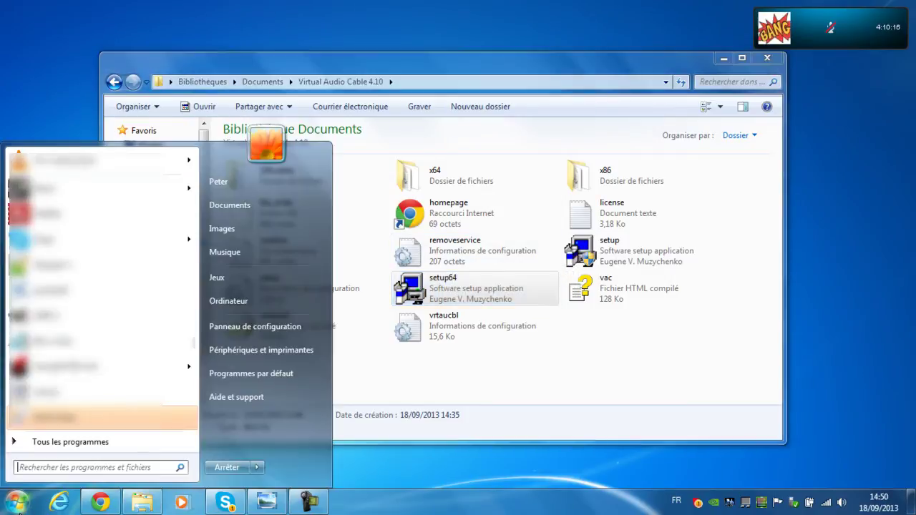
right_click(222, 304)
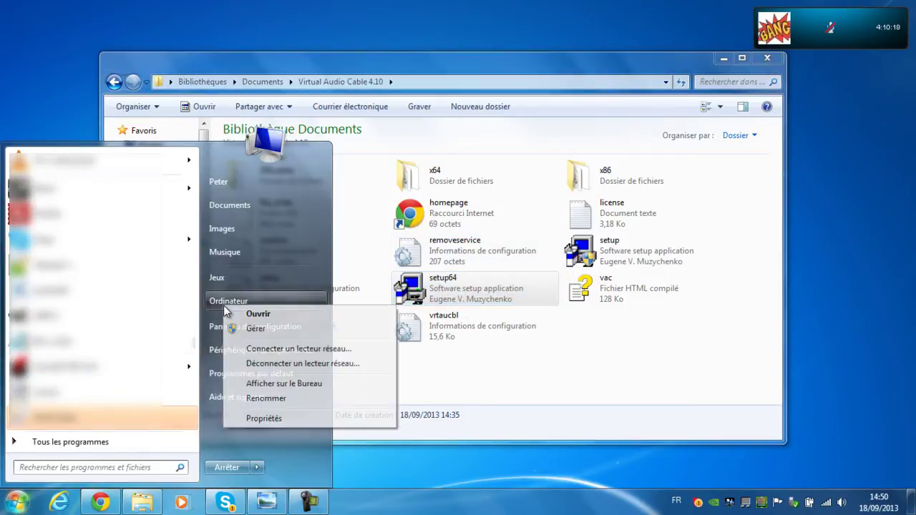
click(260, 421)
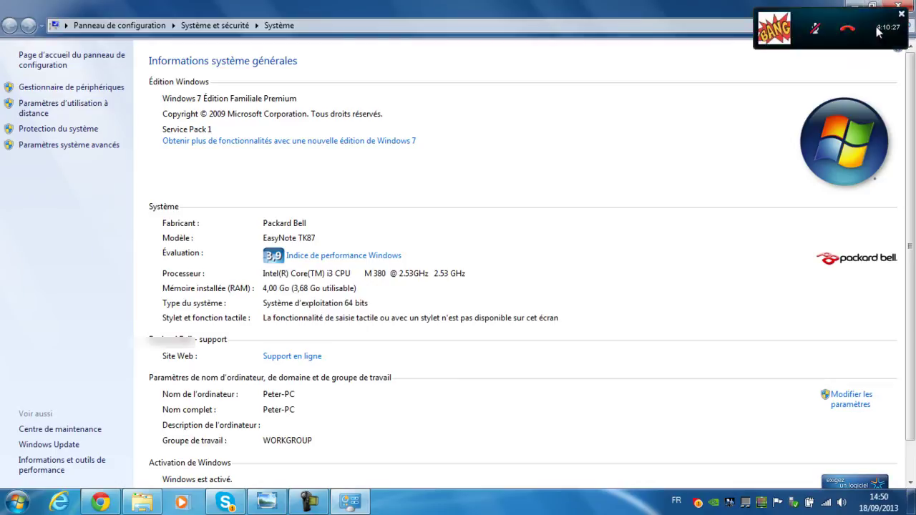
key(alt+F4)
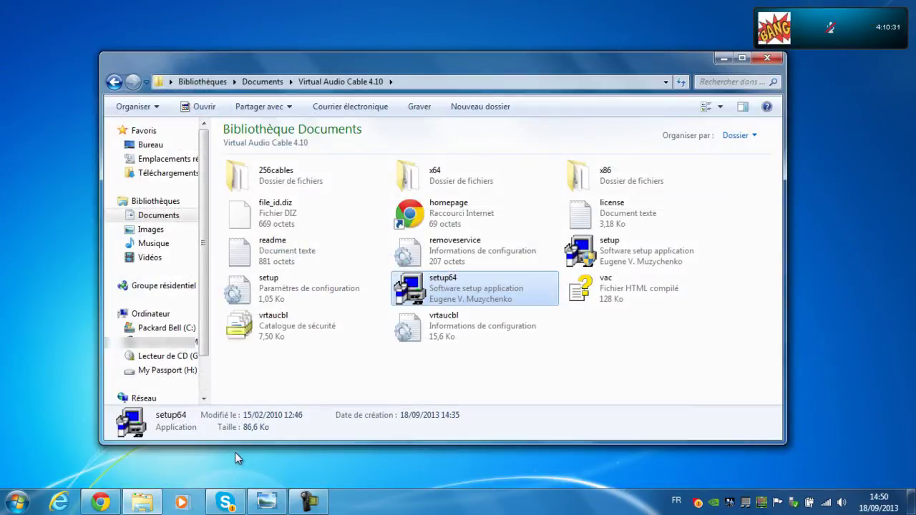
double_click(353, 68)
double_click(376, 5)
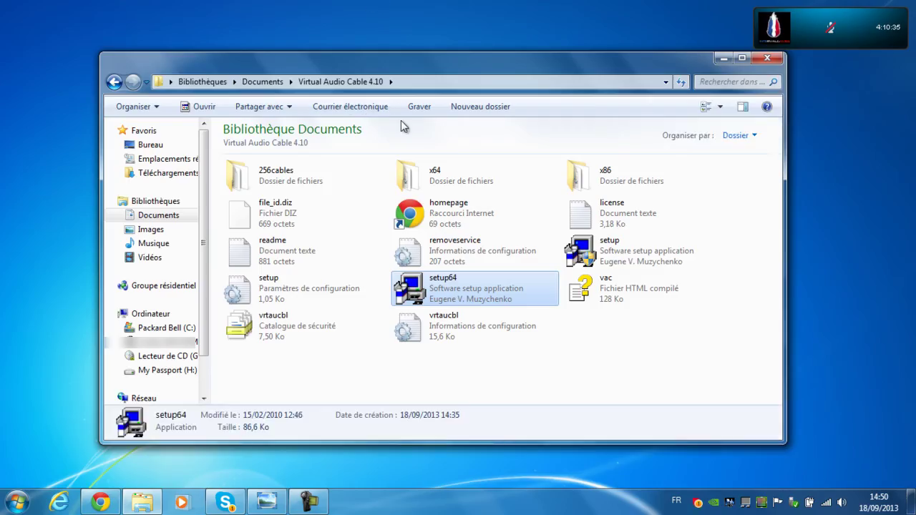
Try to run the setup64 installer without administrator rights and dismiss its message
click(636, 263)
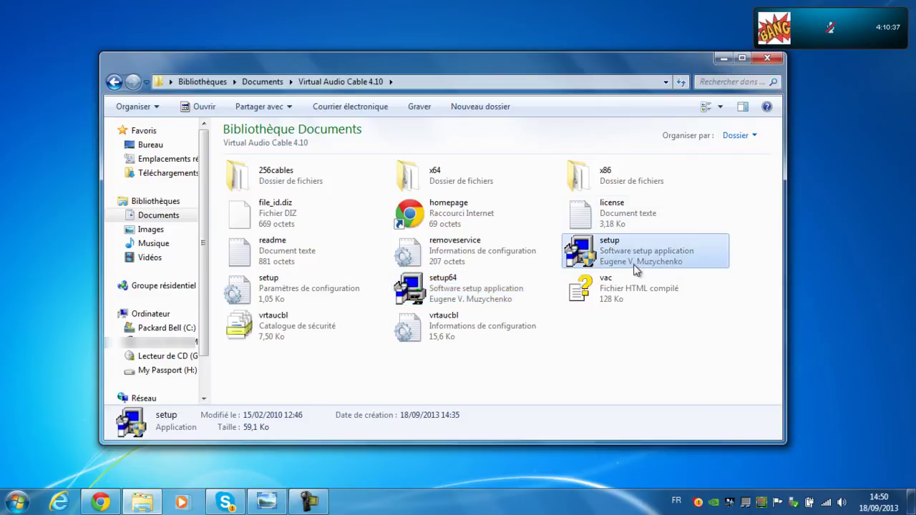
double_click(440, 283)
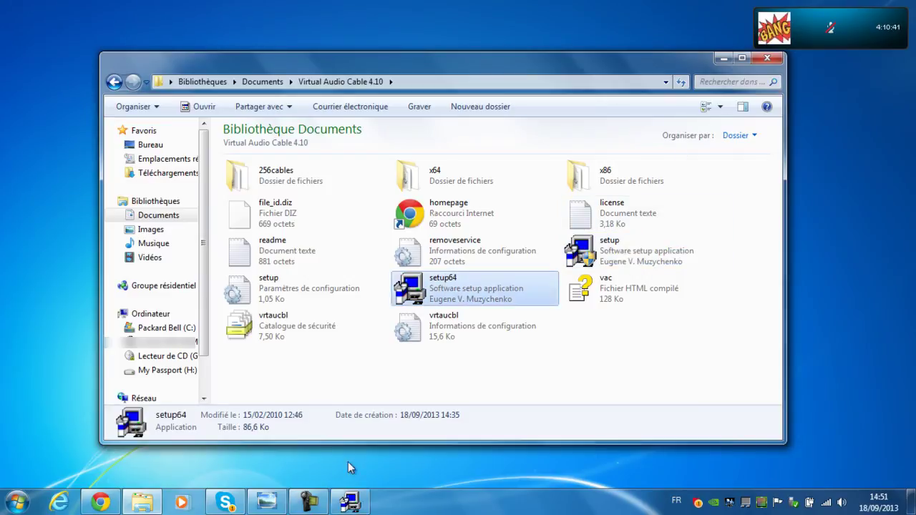
click(556, 295)
click(587, 342)
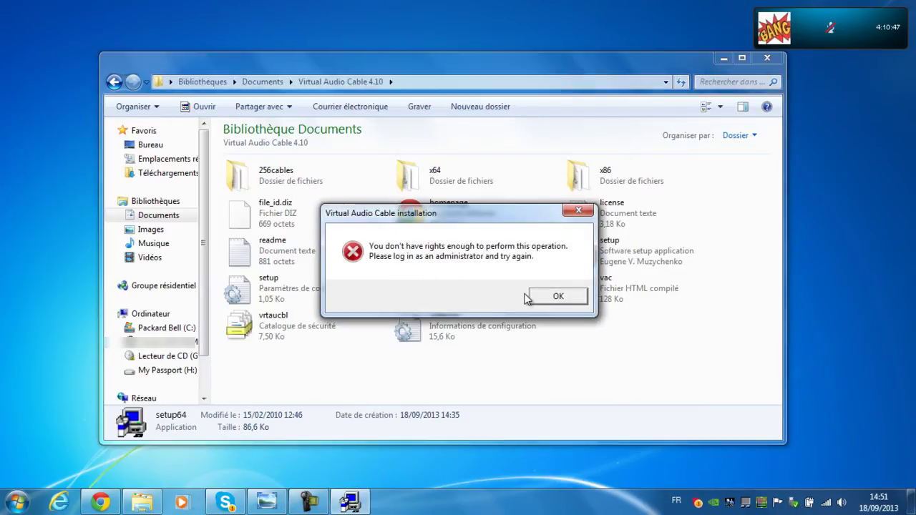
click(546, 300)
click(577, 339)
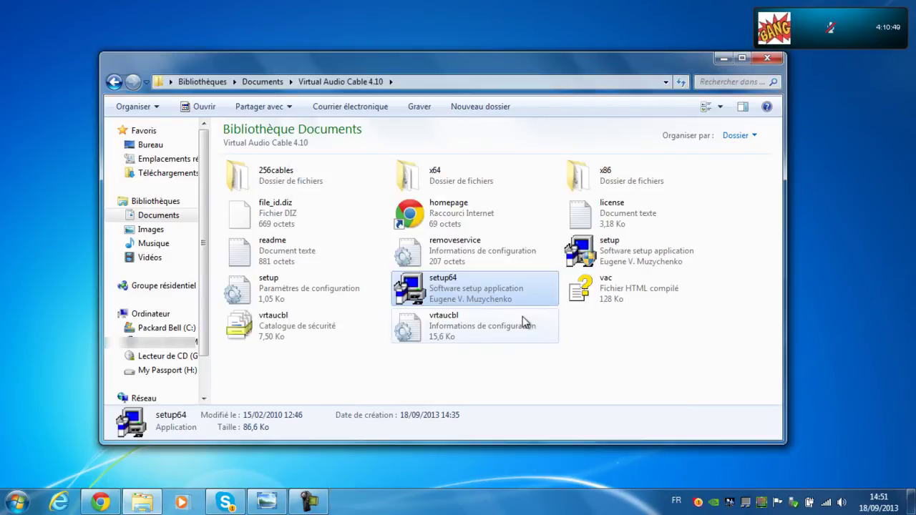
Run the setup64 installer as administrator, agreeing to continue and accepting the license agreement
right_click(454, 297)
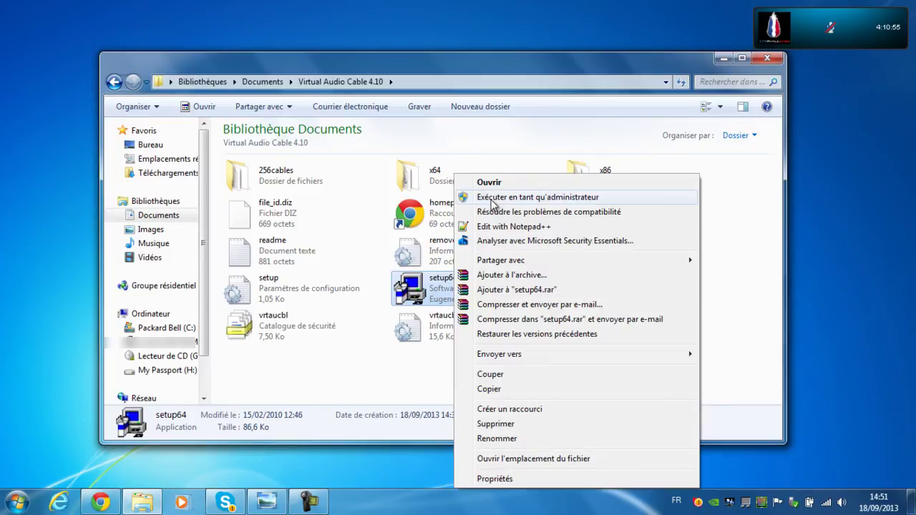
click(492, 199)
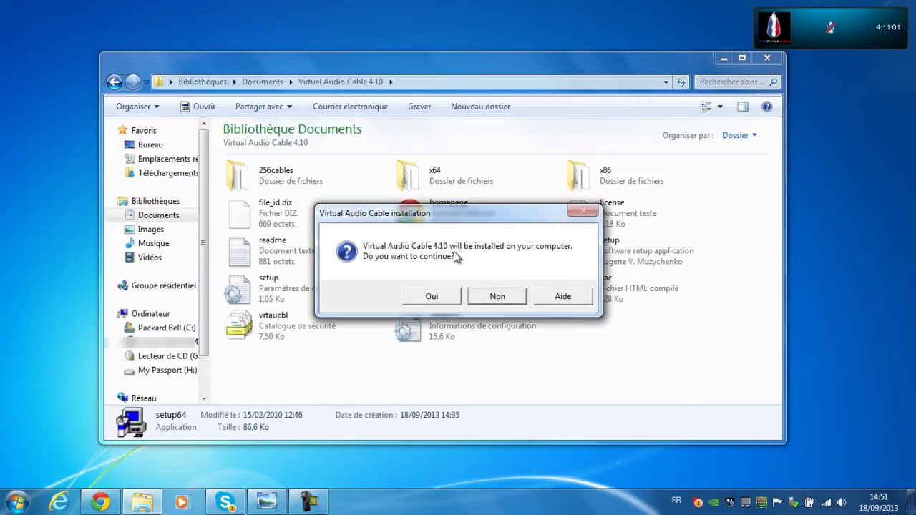
click(427, 298)
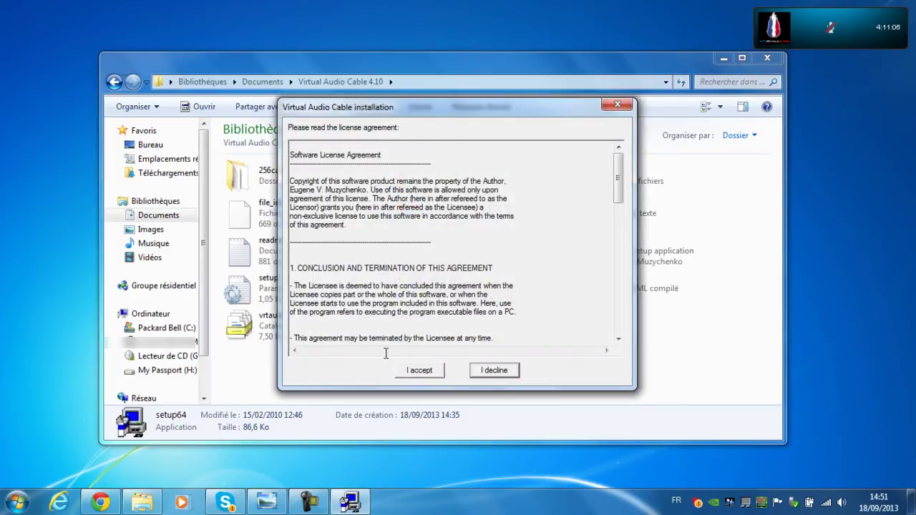
mouse_move(611, 177)
mouse_down()
mouse_move(601, 330)
mouse_move(604, 180)
mouse_up()
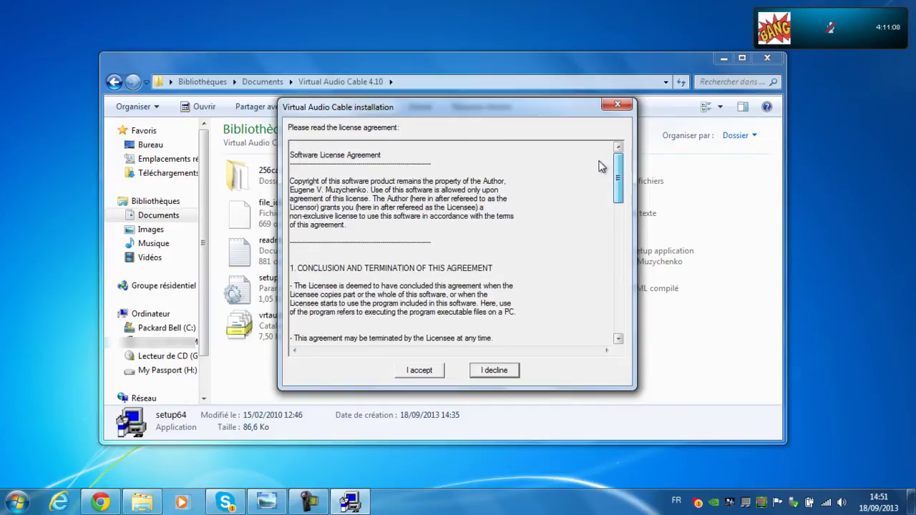
click(420, 371)
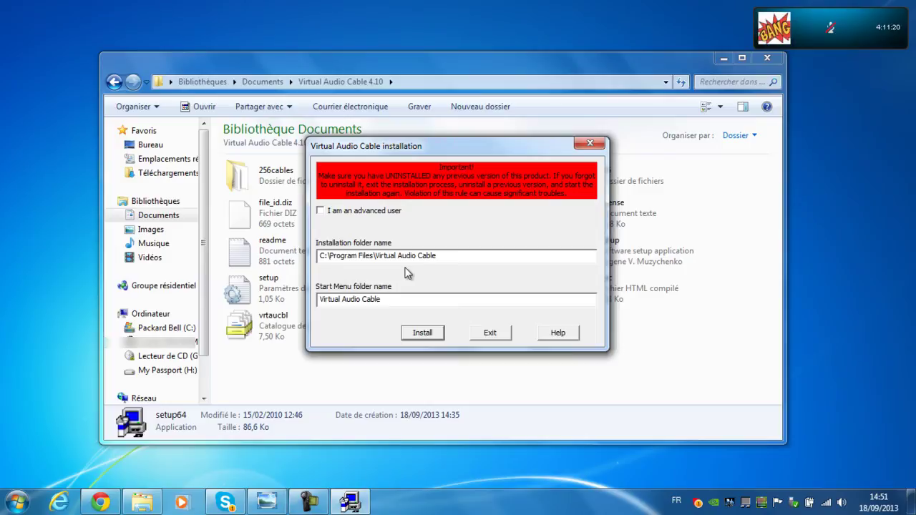
Try to install Virtual Audio Cable with the default folders, decline keeping the trace log and close the folder window
click(436, 334)
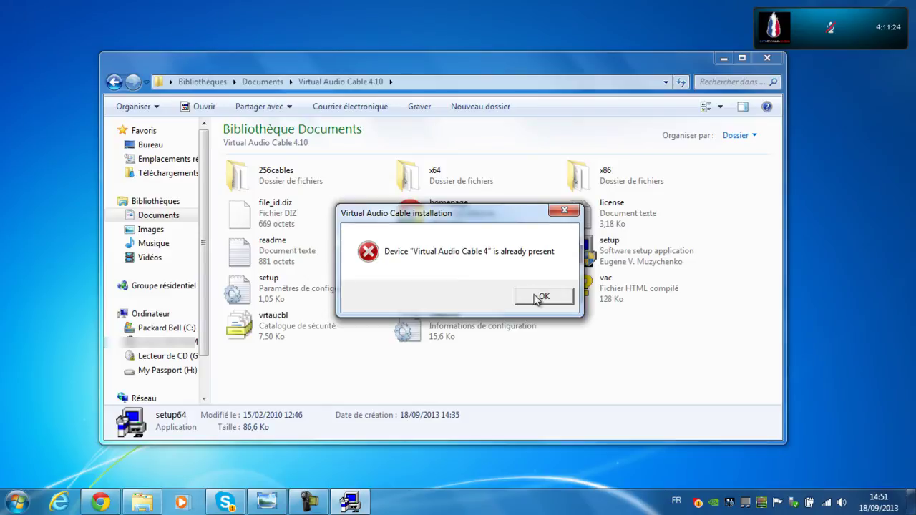
click(537, 297)
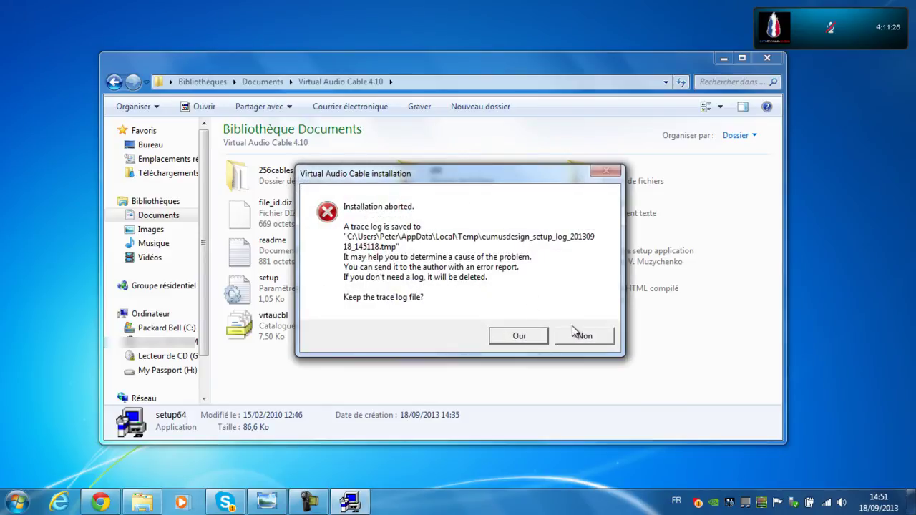
click(579, 337)
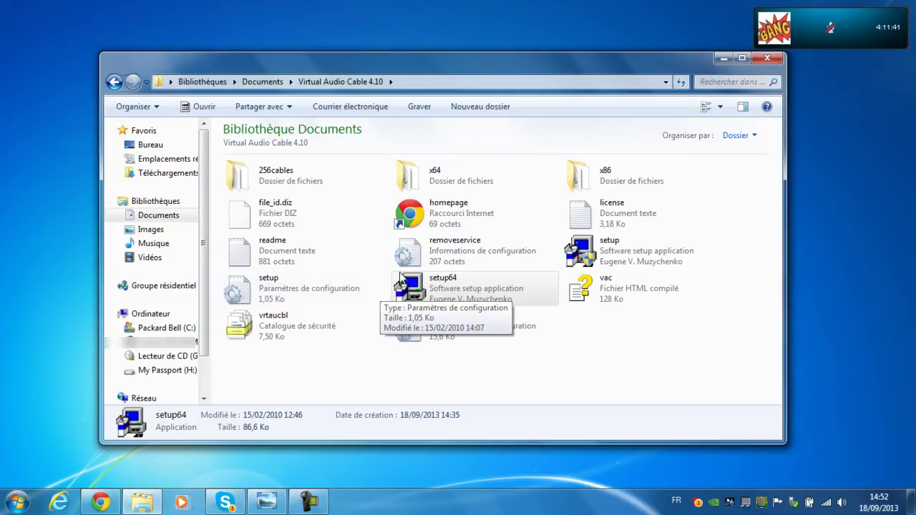
click(763, 60)
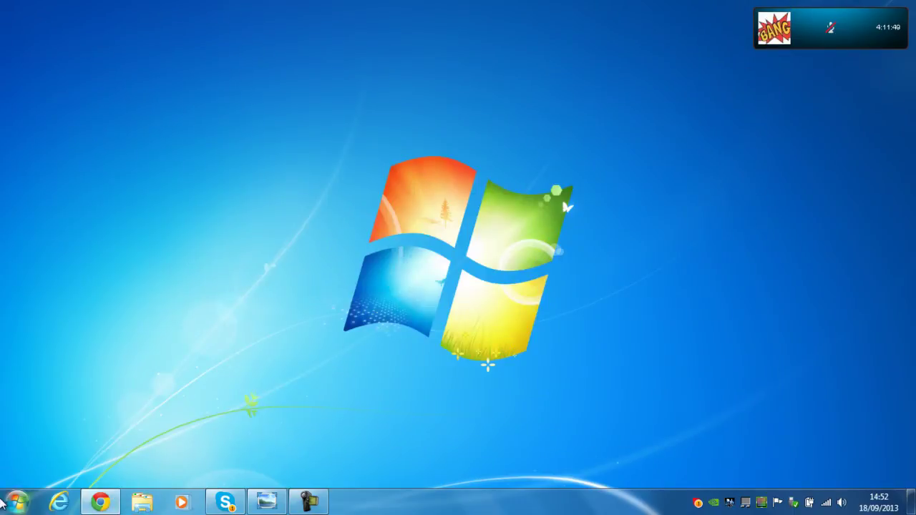
Run the Virtual Audio Cable Control panel as administrator from its program folder
click(15, 503)
click(56, 445)
scroll(52, 364, down, 5)
scroll(51, 365, down, 5)
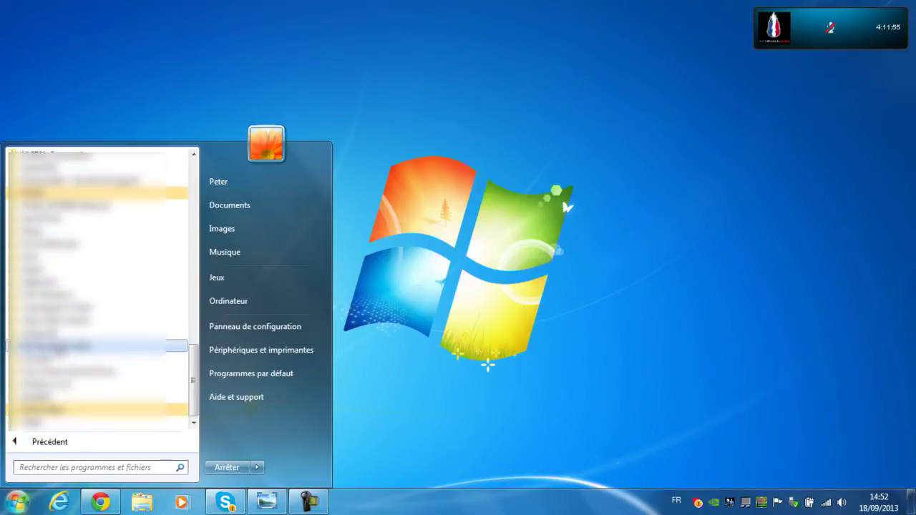
click(84, 347)
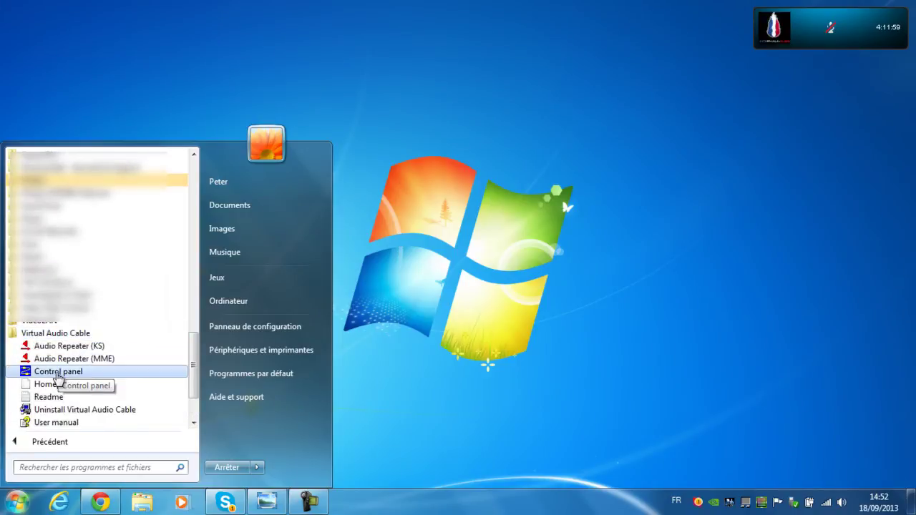
right_click(59, 377)
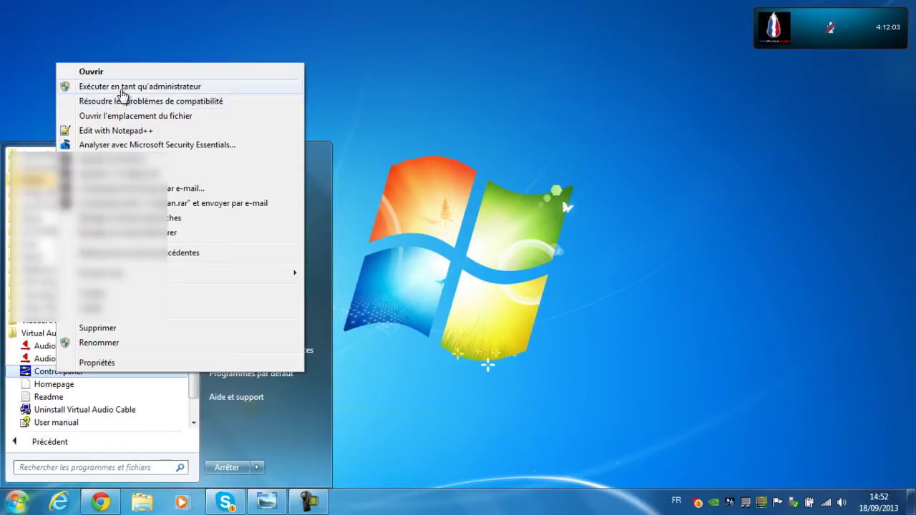
click(122, 86)
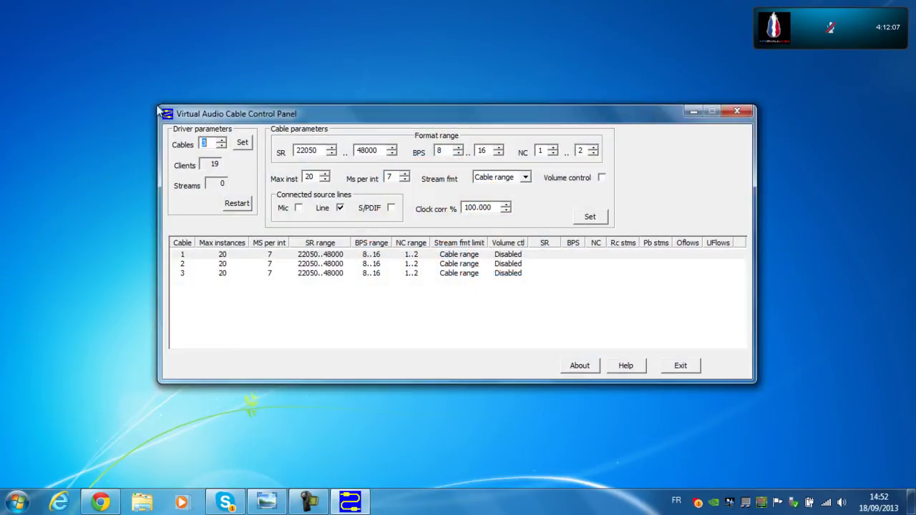
Check the number of cables in the Virtual Audio Cable Control Panel's driver parameters and exit it
mouse_move(249, 117)
mouse_down()
mouse_move(244, 109)
mouse_move(233, 117)
mouse_up()
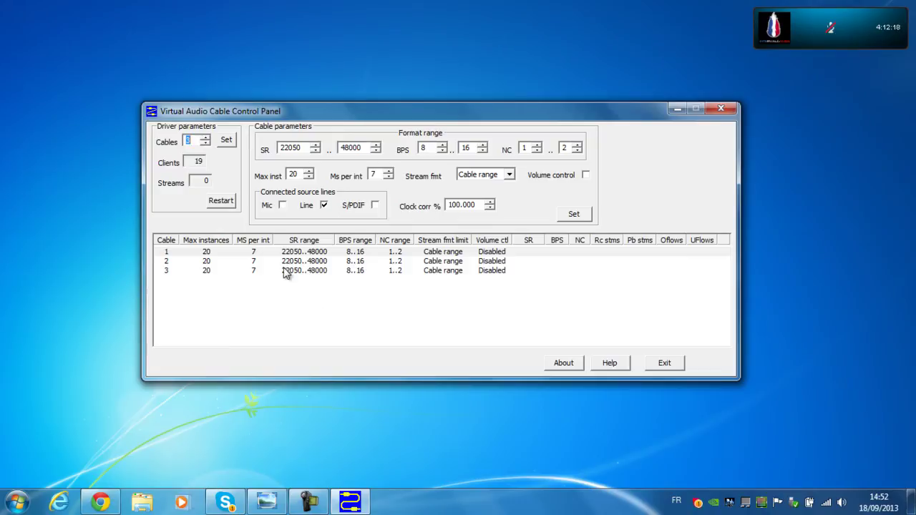
click(205, 144)
click(655, 364)
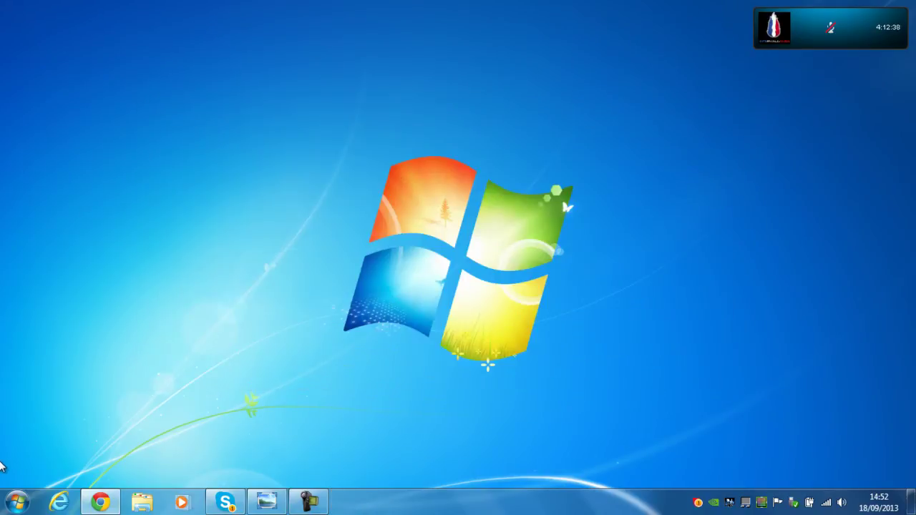
Launch a first Audio Repeater (MME) and place its window in the desktop's upper-left corner
click(17, 501)
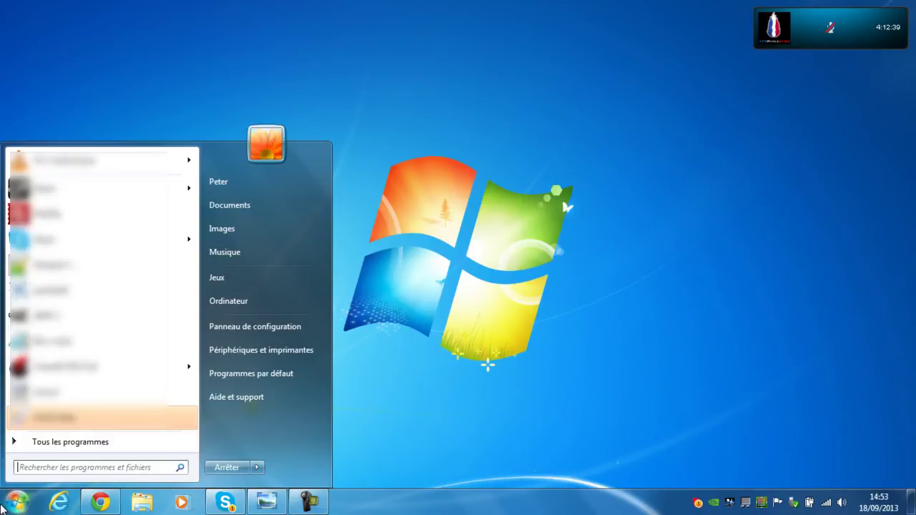
click(55, 444)
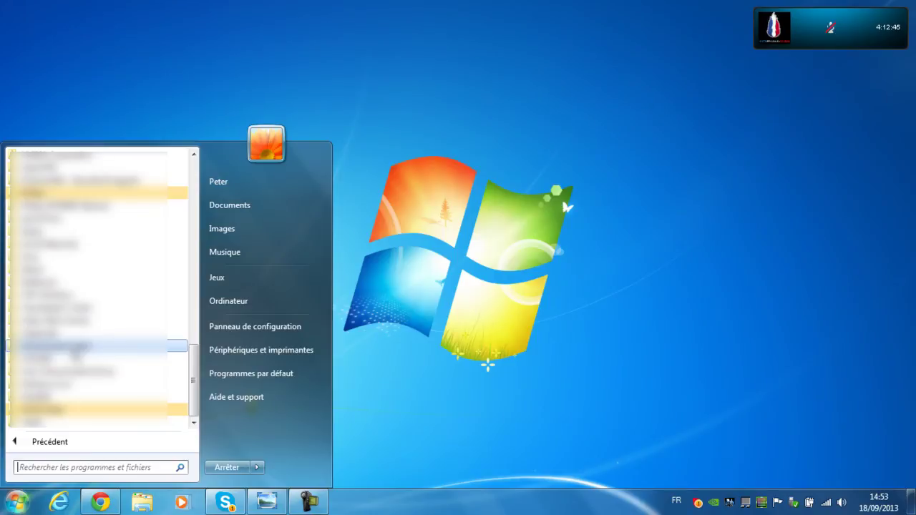
click(57, 346)
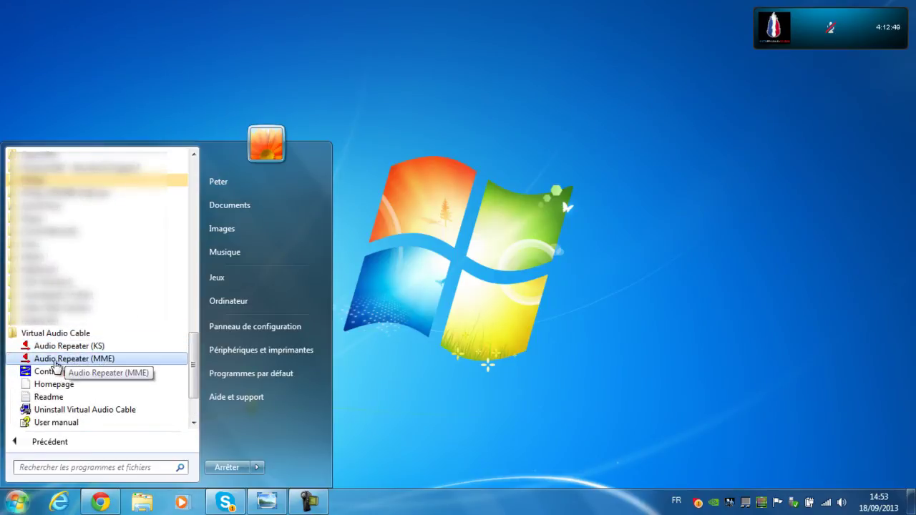
click(99, 359)
drag(356, 142, 35, 58)
Launch a second Audio Repeater (MME) and place its window beside the first one
click(17, 501)
click(56, 441)
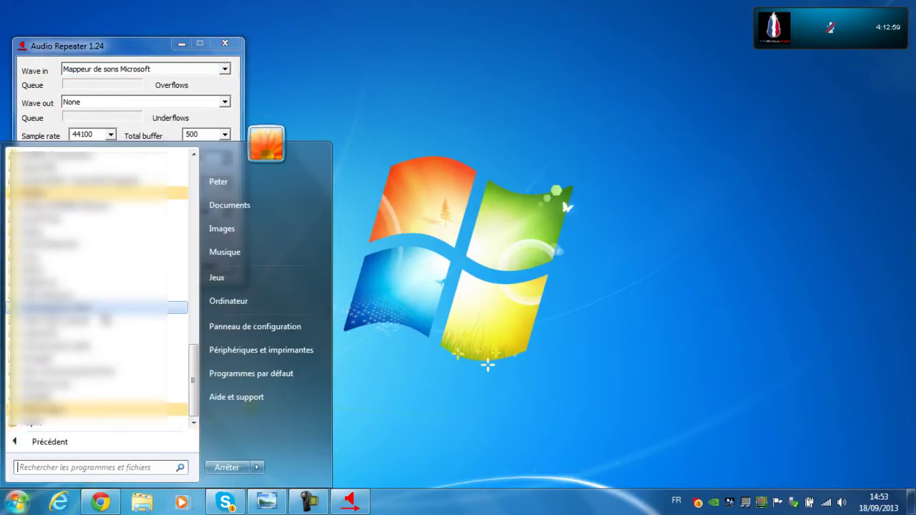
click(81, 347)
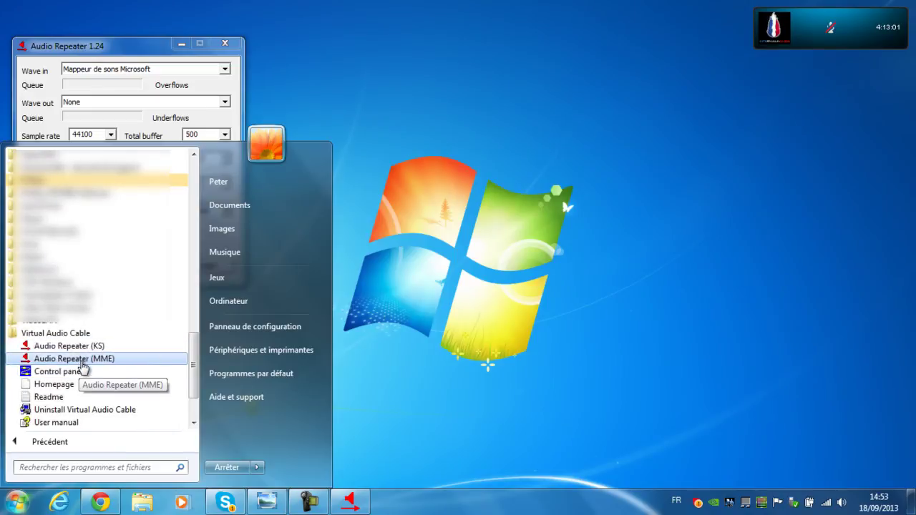
click(81, 359)
drag(413, 131, 322, 31)
Launch a third Audio Repeater (MME) and place its window beside the second one
click(17, 501)
click(43, 444)
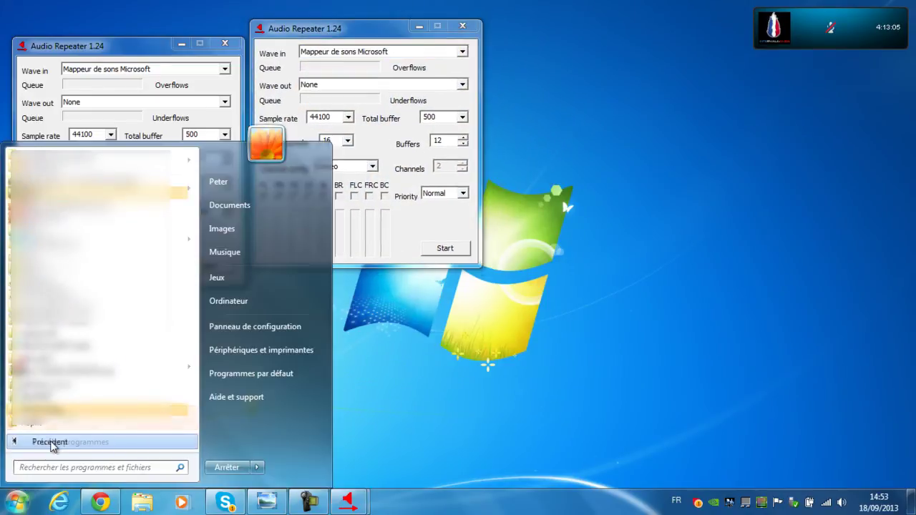
click(96, 333)
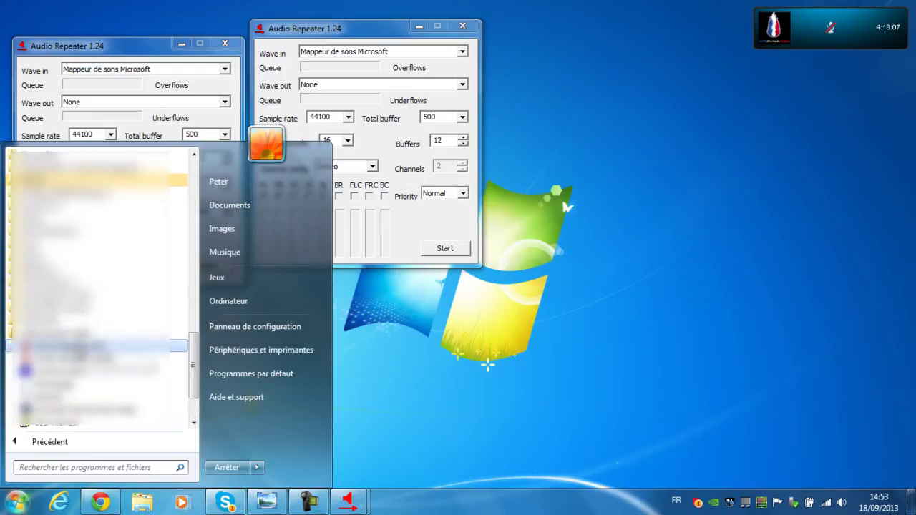
click(75, 358)
drag(439, 132, 588, 32)
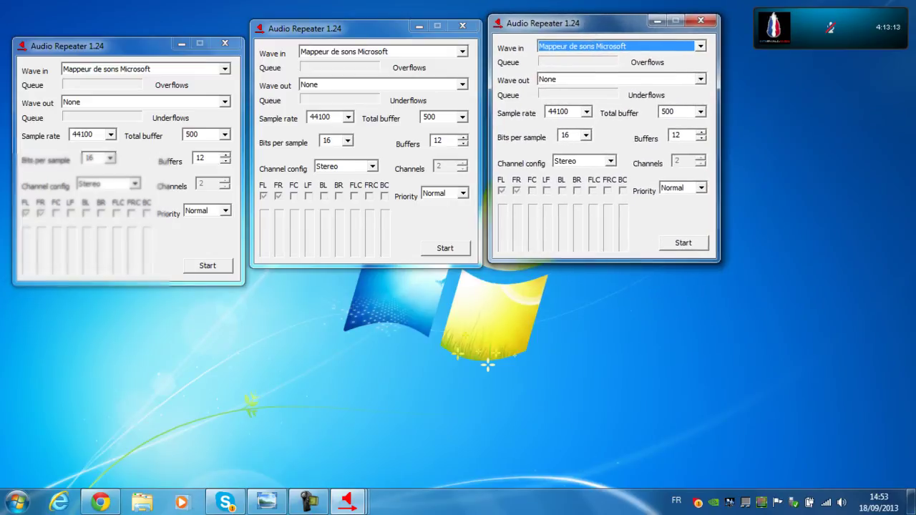
Launch a fourth Audio Repeater (MME) and place its window in the lower-right part of the desktop
key(super)
click(32, 441)
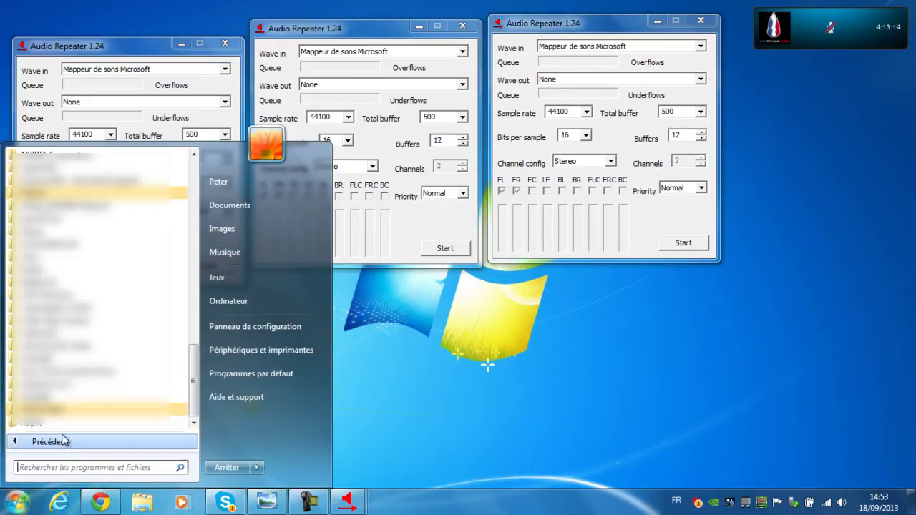
click(100, 361)
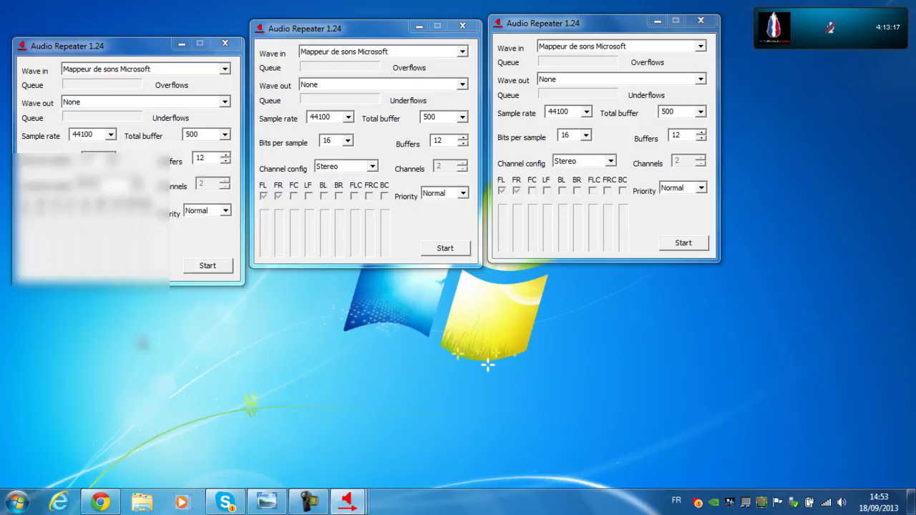
drag(479, 157, 779, 220)
Bring up the tuto vac 4 picture, view the four repeater setups full screen and restore its window size
click(266, 502)
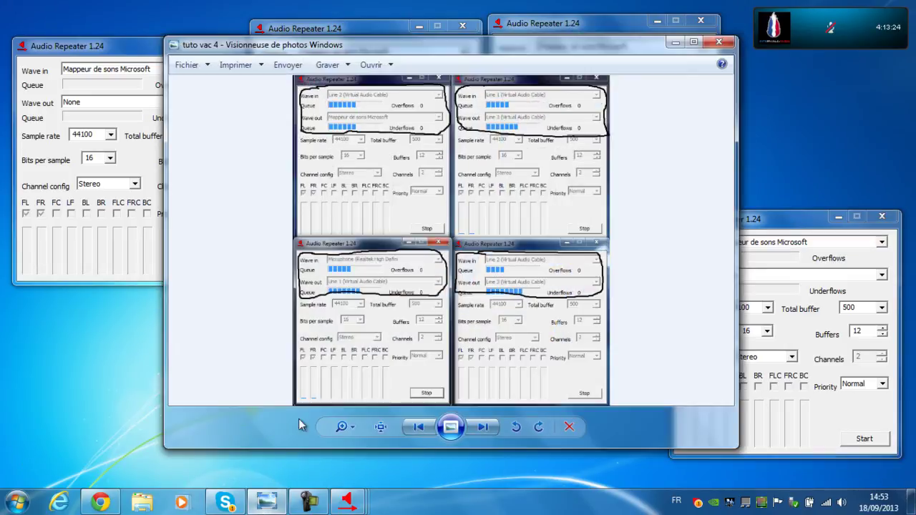
click(694, 42)
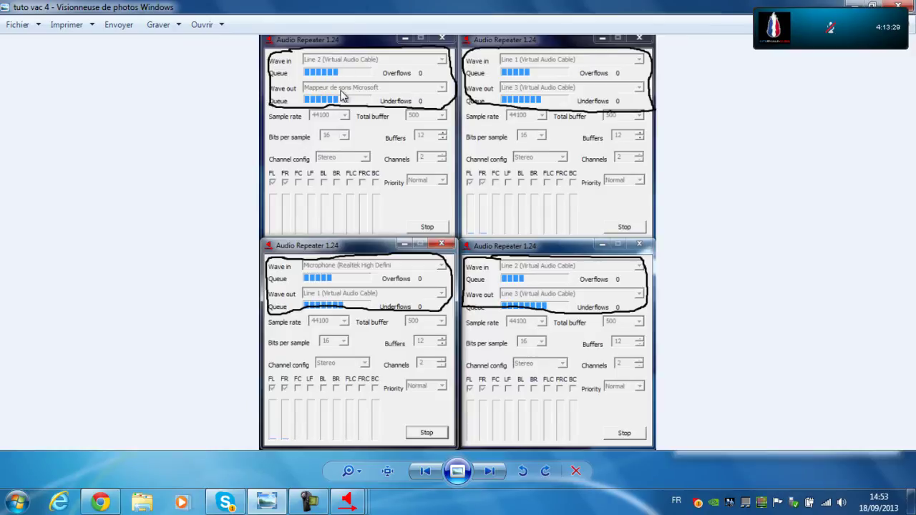
double_click(359, 5)
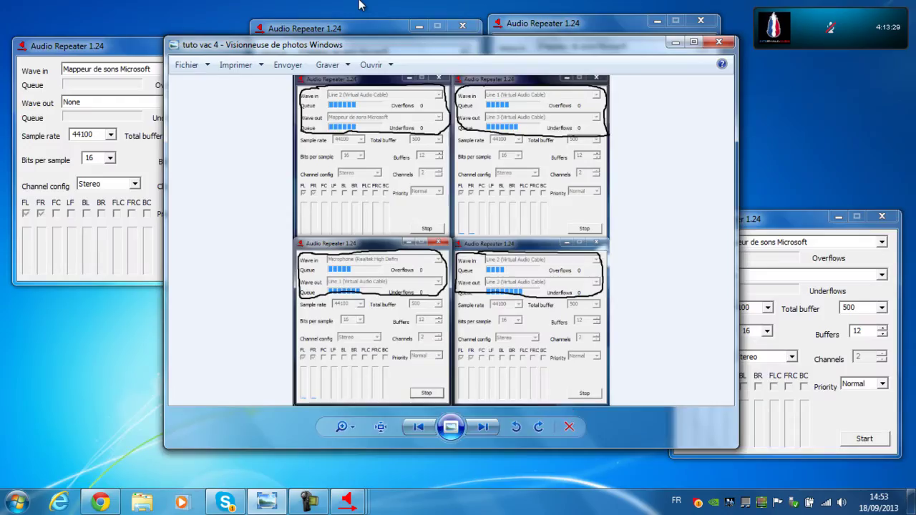
Set the first repeater's Wave in to Line 2 and Wave out to Mappeur de sons Microsoft, start it and minimize it
click(118, 65)
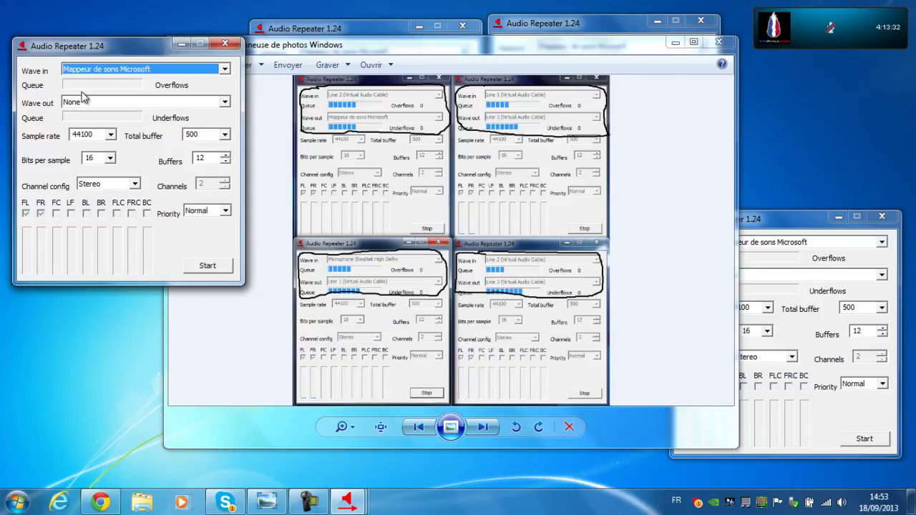
click(223, 71)
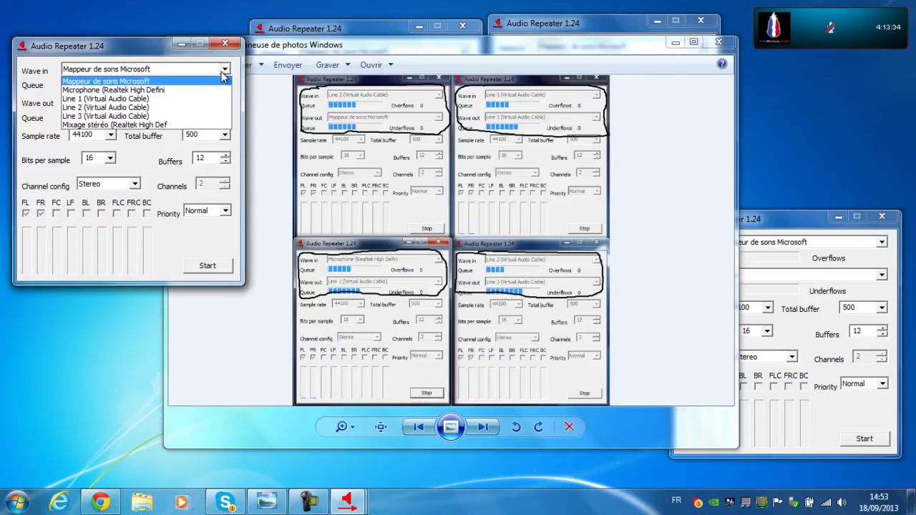
click(172, 107)
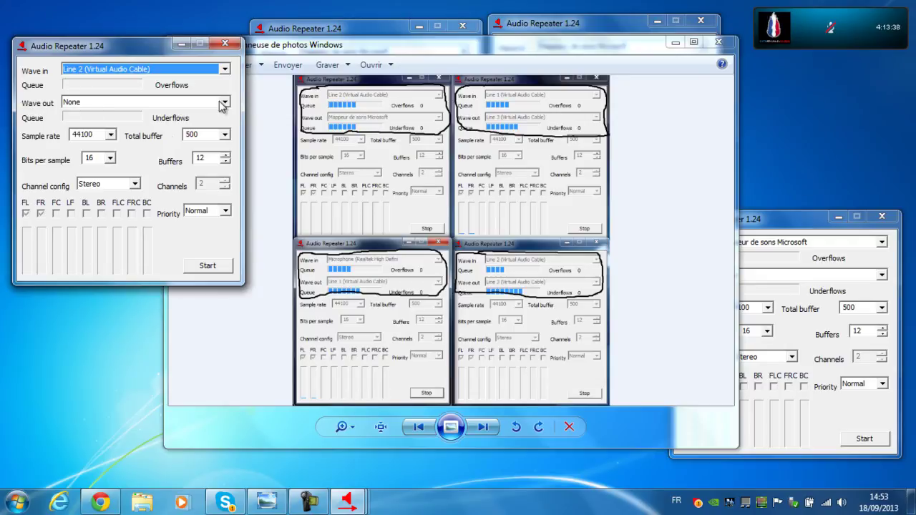
click(223, 104)
click(185, 126)
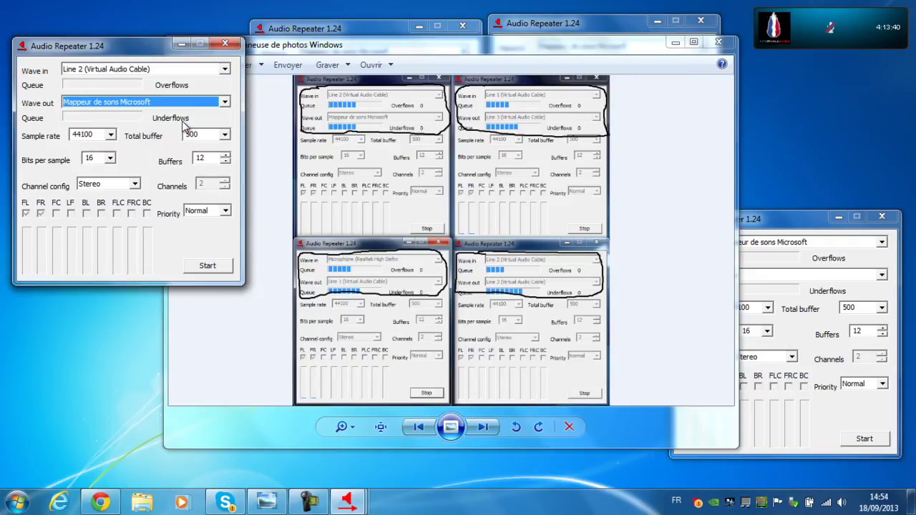
click(203, 267)
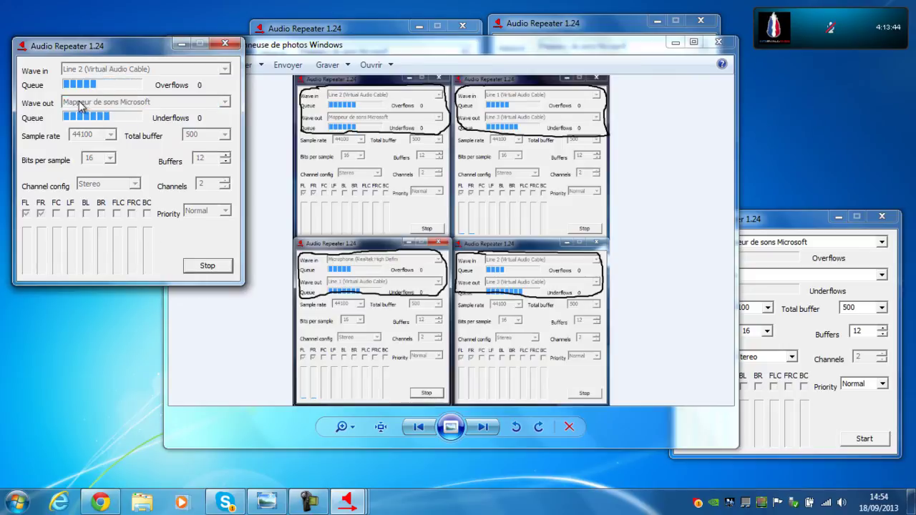
click(181, 45)
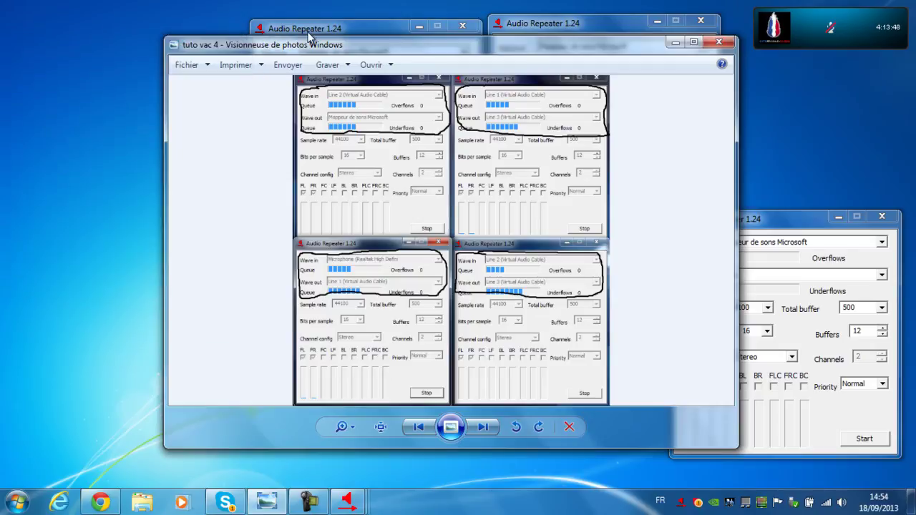
Set the second repeater's Wave in to Line 1 and Wave out to Line 3, start it and minimize it
drag(305, 43, 73, 26)
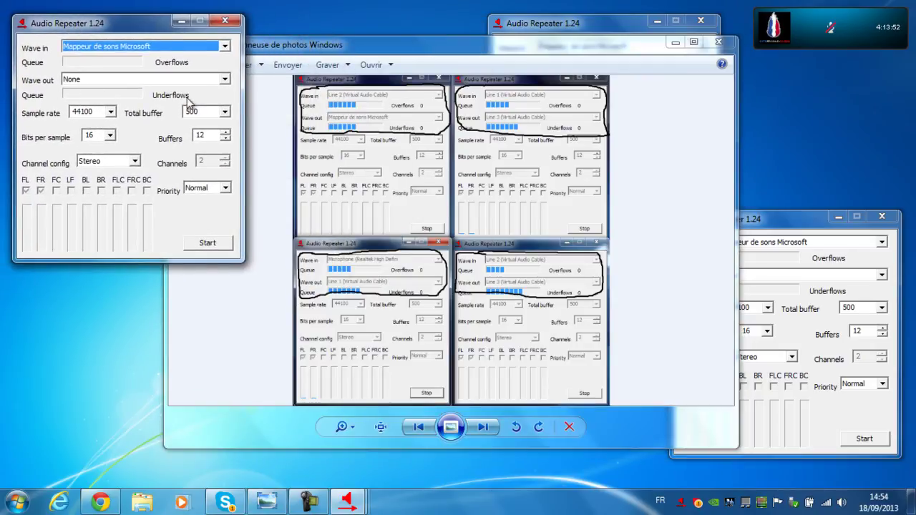
click(224, 47)
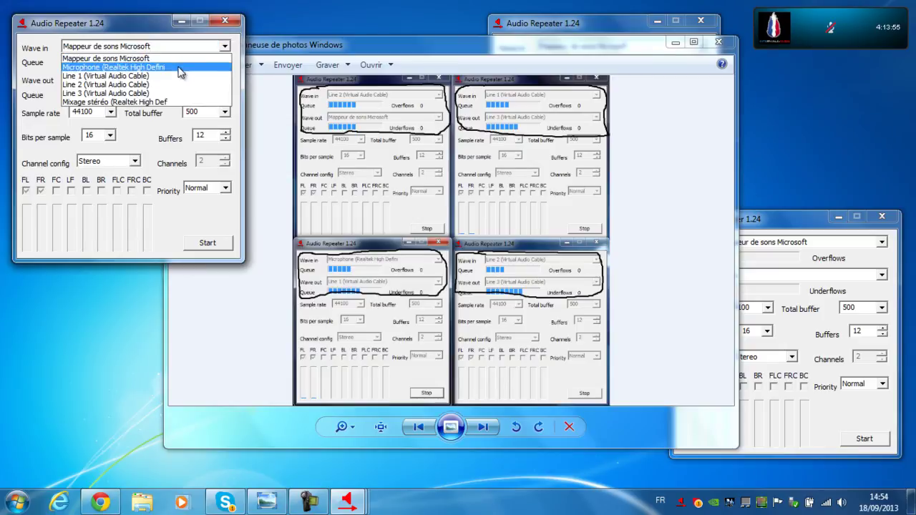
click(182, 76)
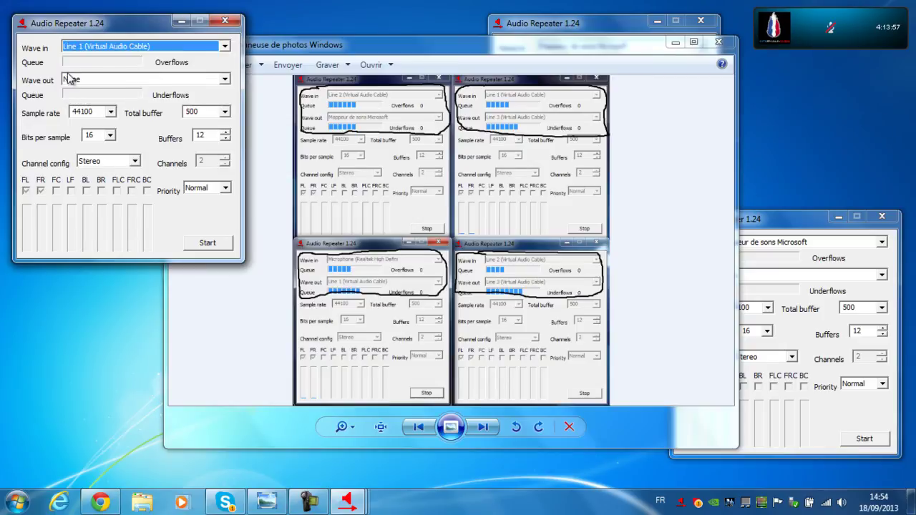
click(225, 78)
click(179, 139)
click(207, 243)
click(182, 22)
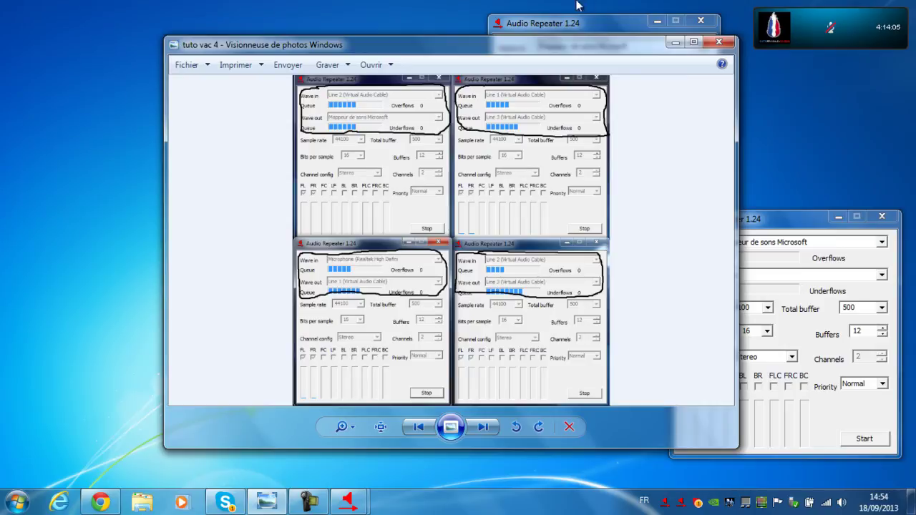
Set the third repeater's Wave in to the Realtek microphone and Wave out to Line 1, and start it
drag(566, 33, 59, 34)
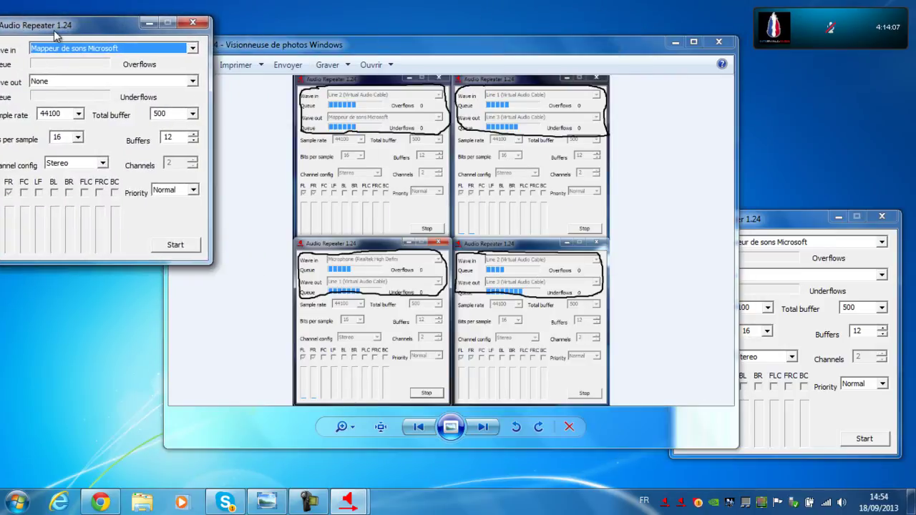
click(191, 47)
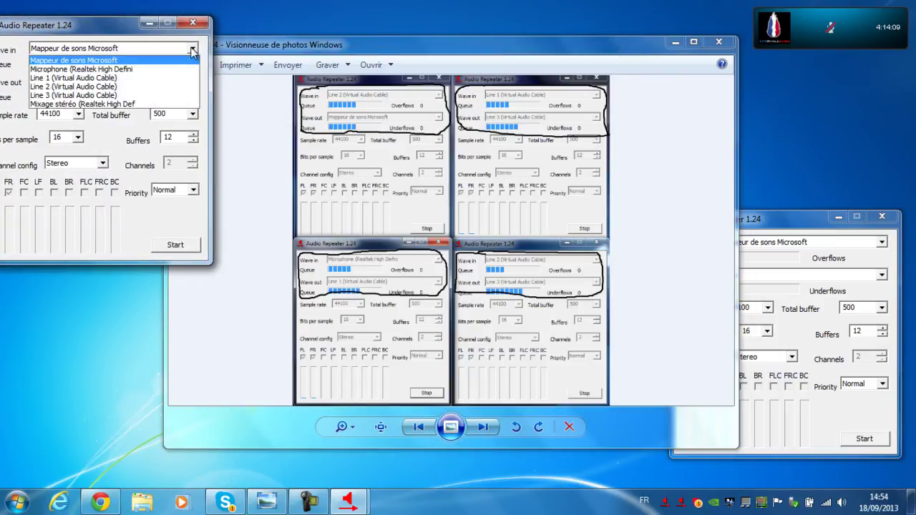
click(66, 69)
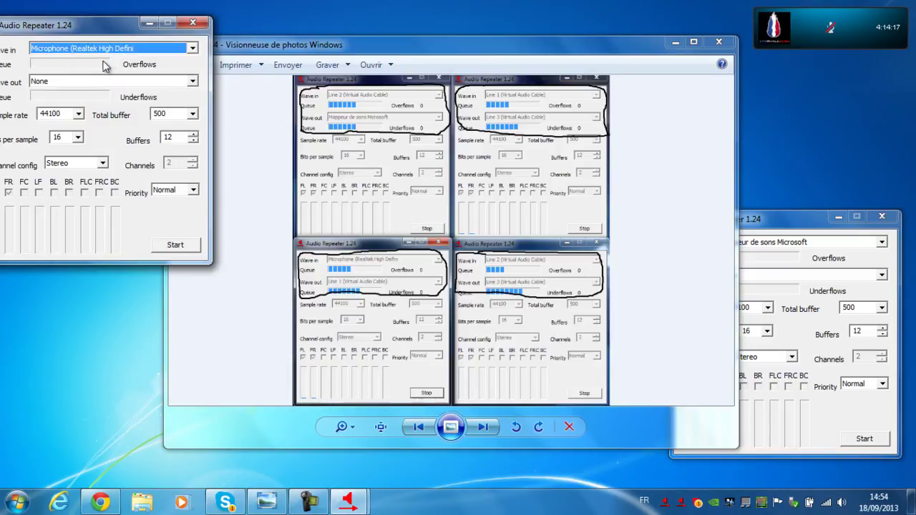
click(192, 82)
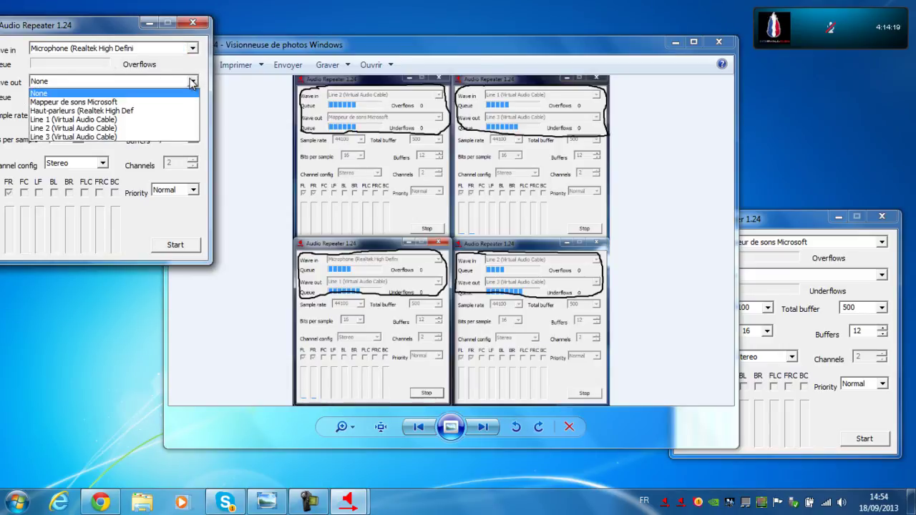
click(143, 120)
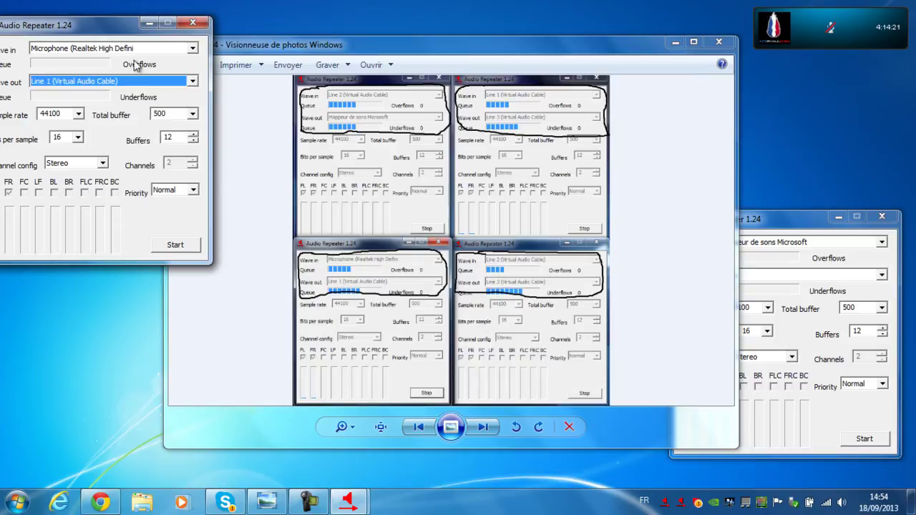
drag(113, 32, 150, 43)
click(195, 256)
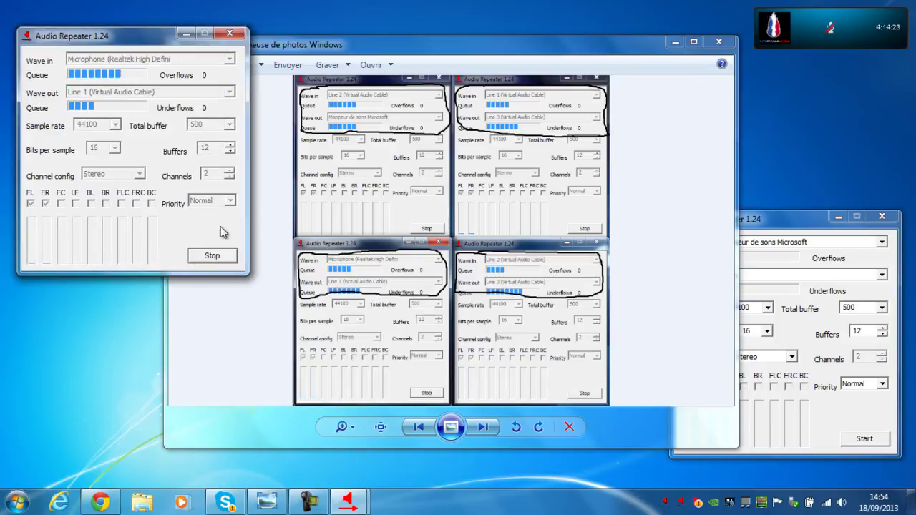
Minimize the third repeater, set the fourth's Wave in to Line 2 and Wave out to Line 3, start it and minimize it
click(185, 35)
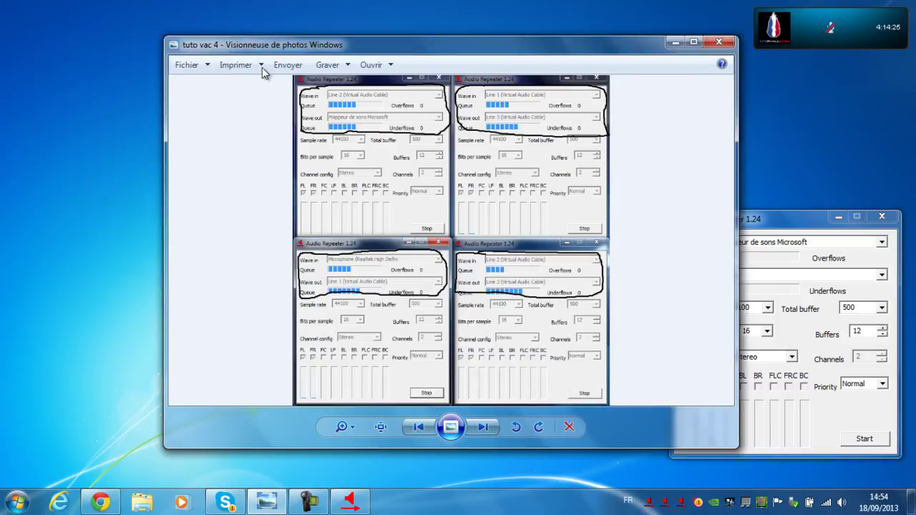
drag(748, 220, 93, 28)
click(226, 49)
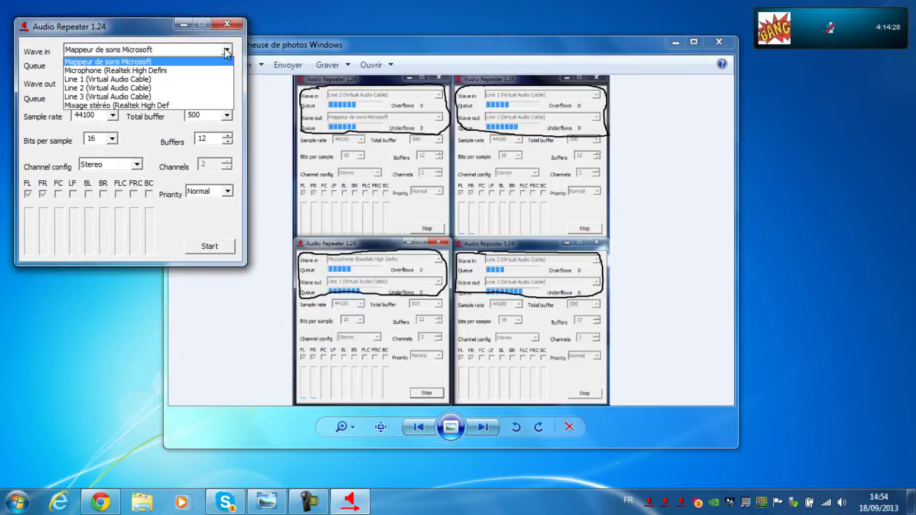
click(191, 88)
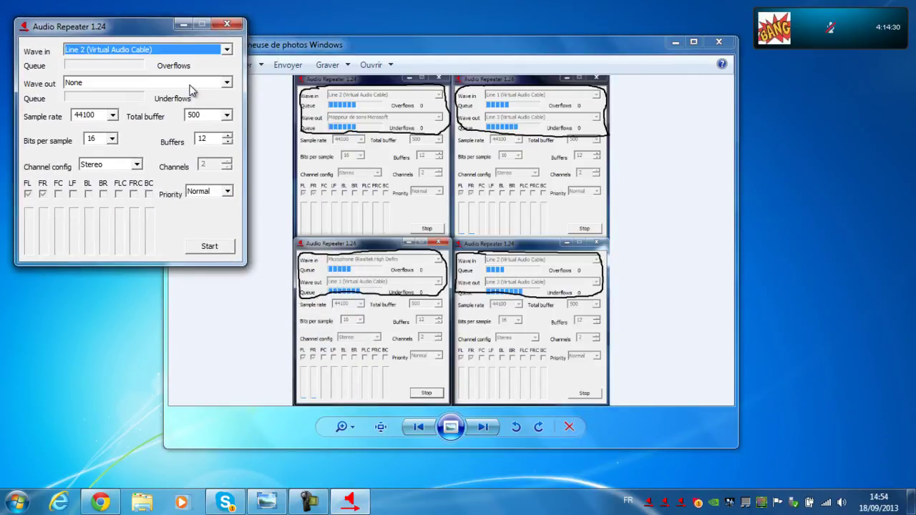
click(226, 83)
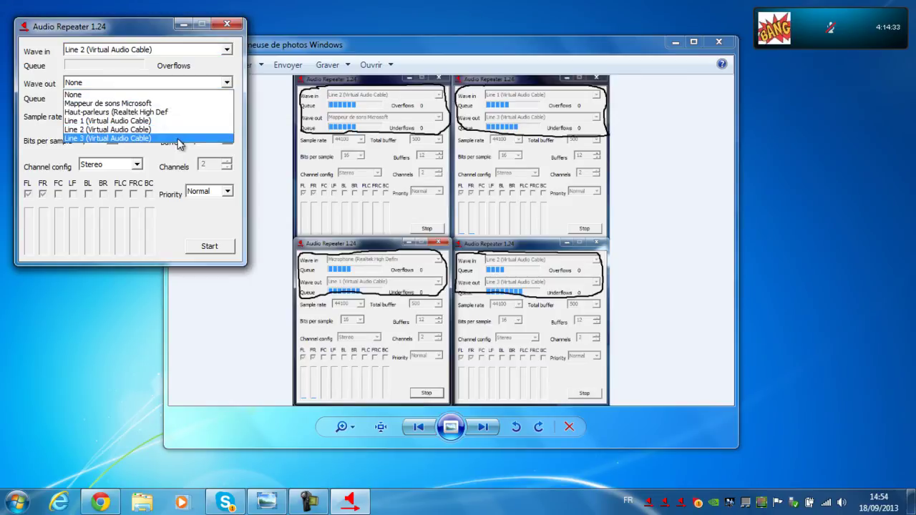
click(181, 138)
click(228, 245)
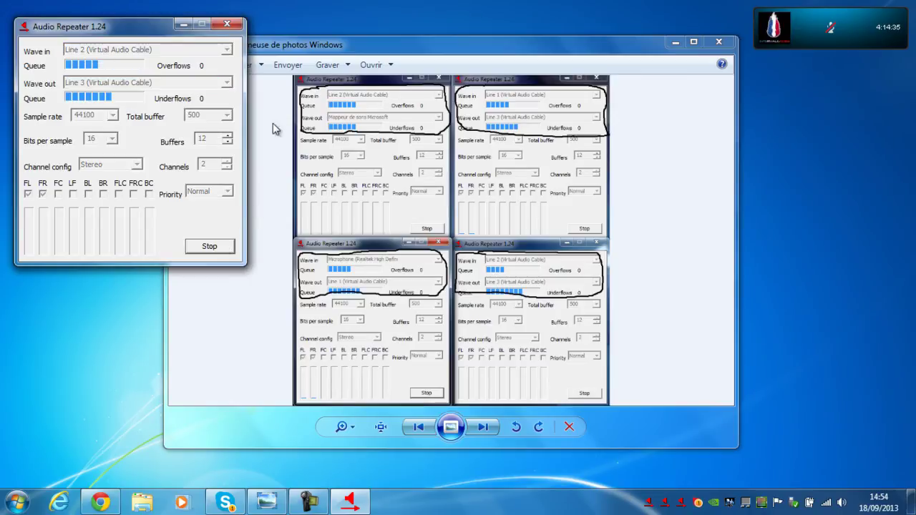
click(182, 25)
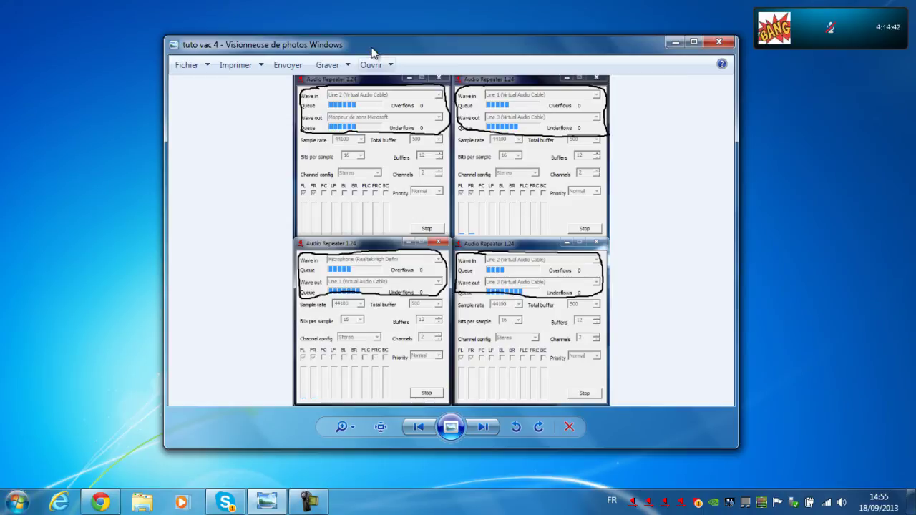
Switch to Skype, restore its window from full screen and arrange it alongside the tuto vac 4 picture
mouse_move(382, 46)
mouse_down()
mouse_move(358, 26)
mouse_move(375, 42)
mouse_up()
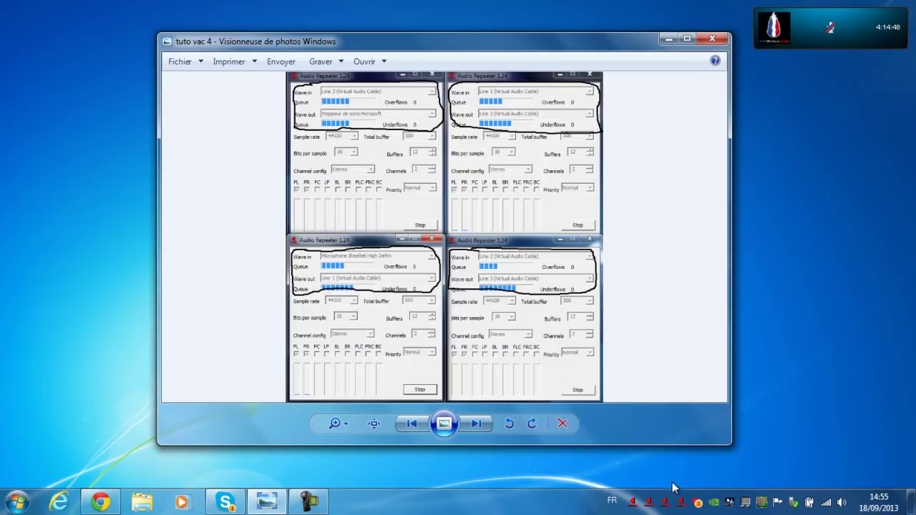
click(236, 505)
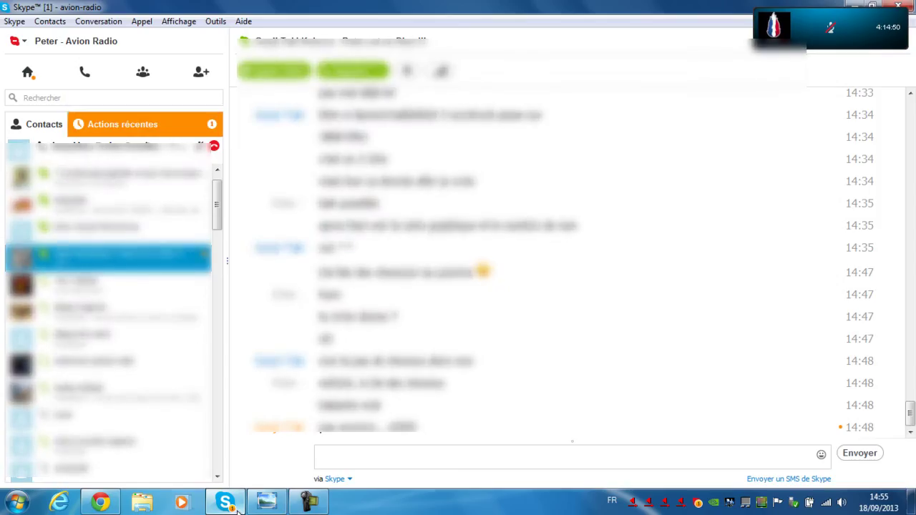
double_click(461, 14)
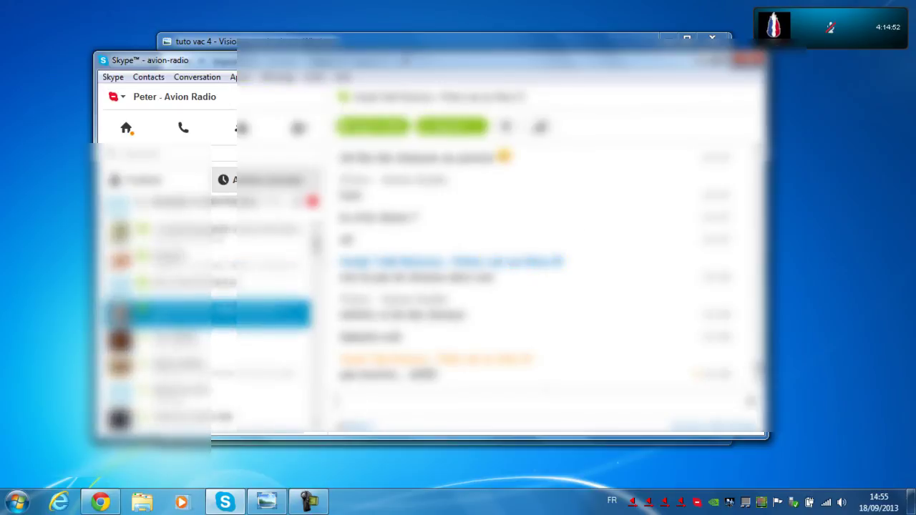
drag(322, 60, 454, 92)
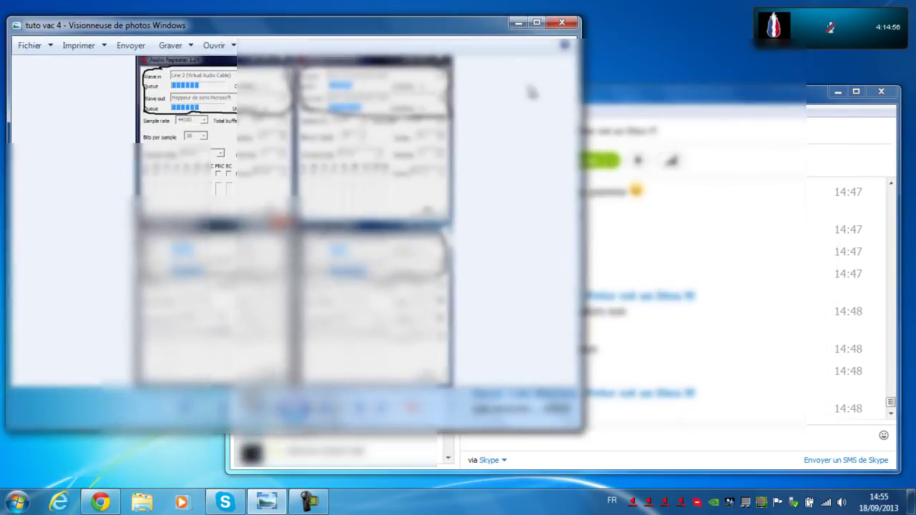
click(552, 102)
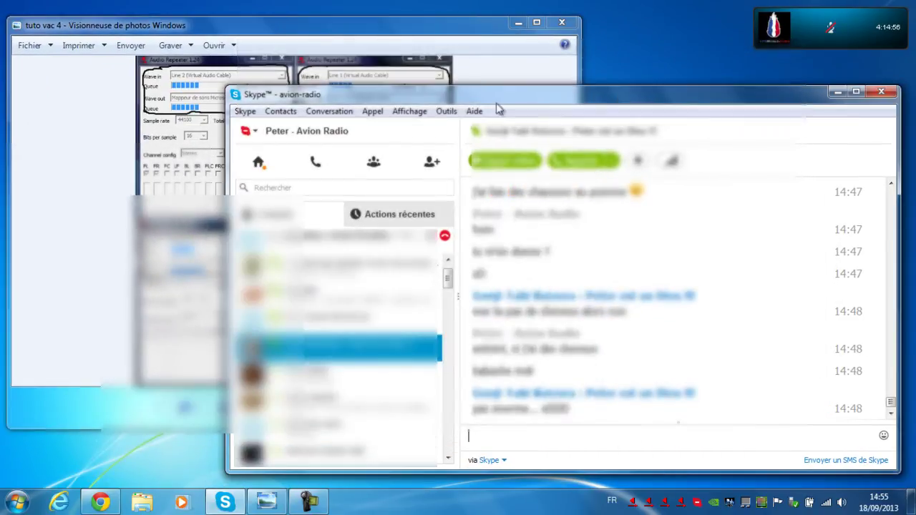
Open Skype's options at Paramètres audio and move the dialog clear of the tutorial picture
click(441, 113)
key(Left)
key(Left)
key(Right)
key(Right)
click(458, 206)
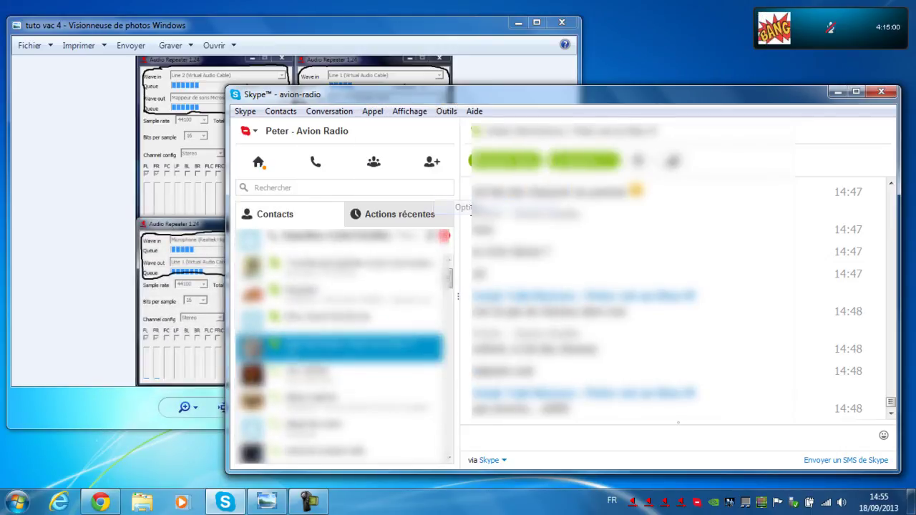
click(246, 132)
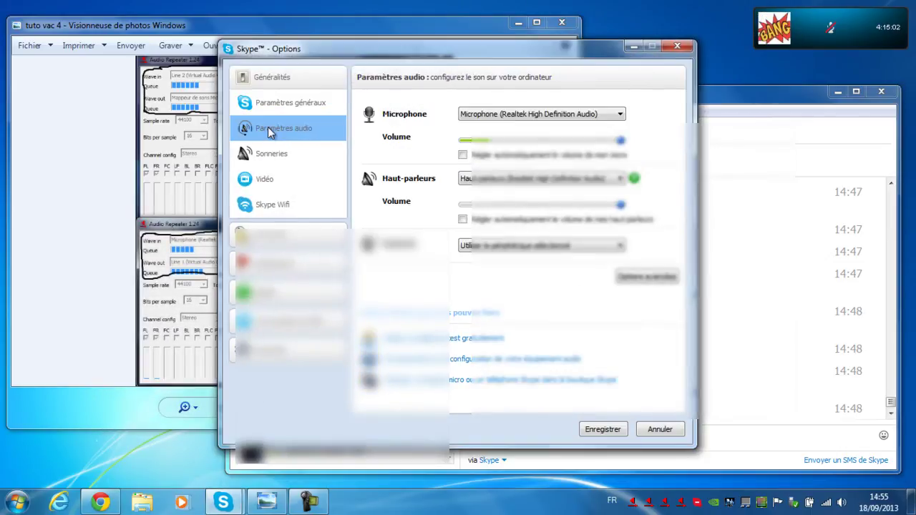
drag(521, 52, 692, 85)
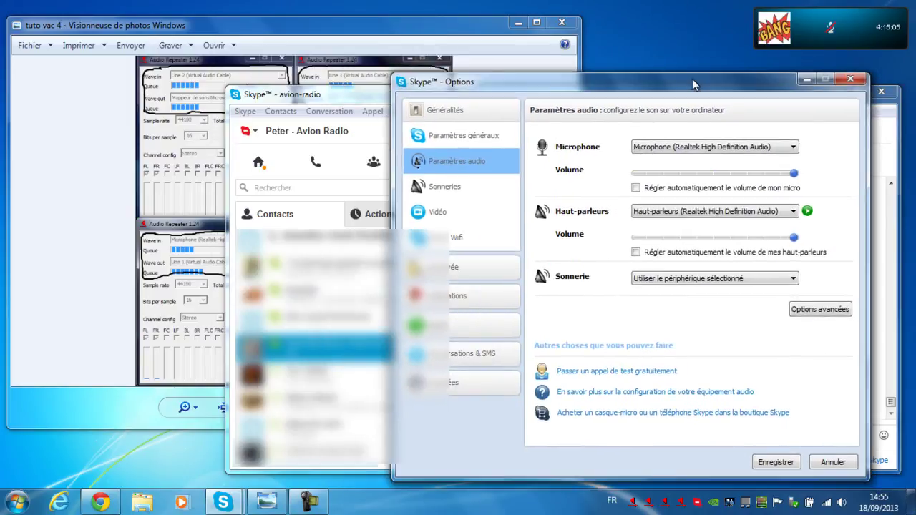
Show the tuto vac 5 picture, try Line 2 as Skype's Haut-parleurs device and switch it back to Haut-parleurs (Realtek High Definition Audio)
click(124, 147)
click(326, 407)
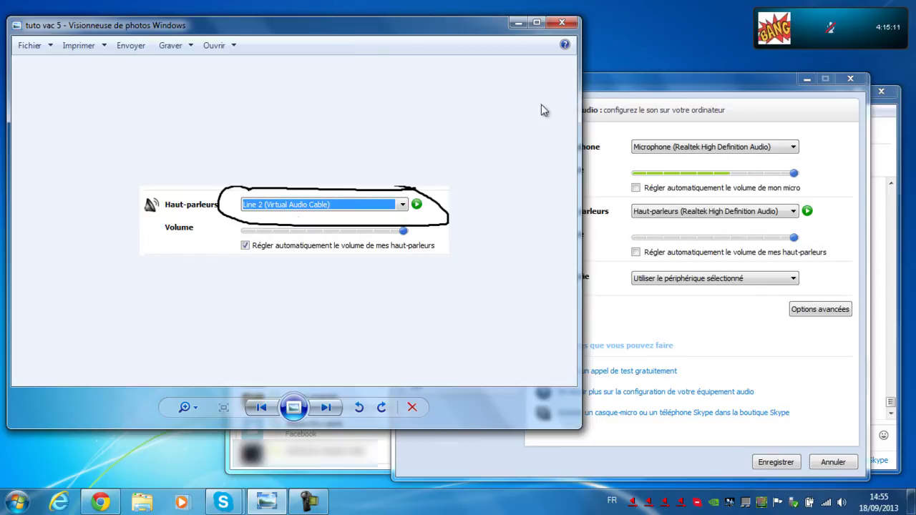
click(695, 93)
click(688, 214)
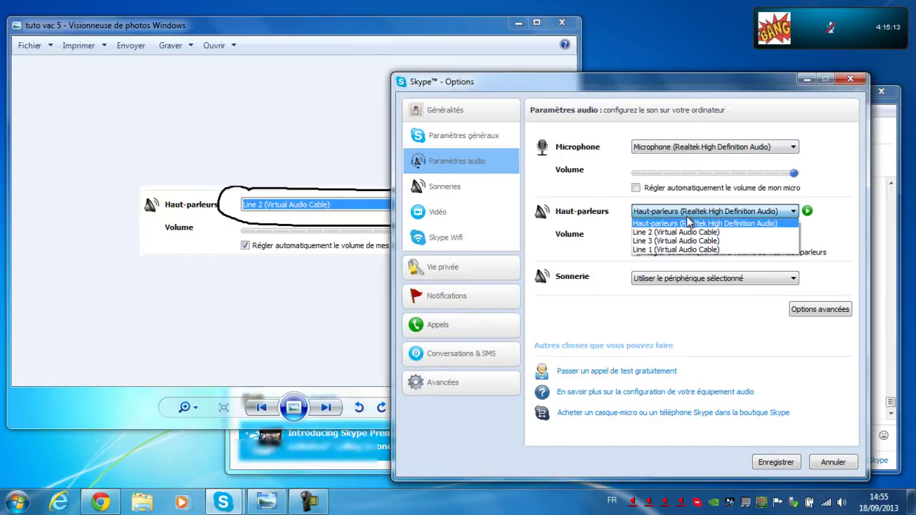
click(676, 233)
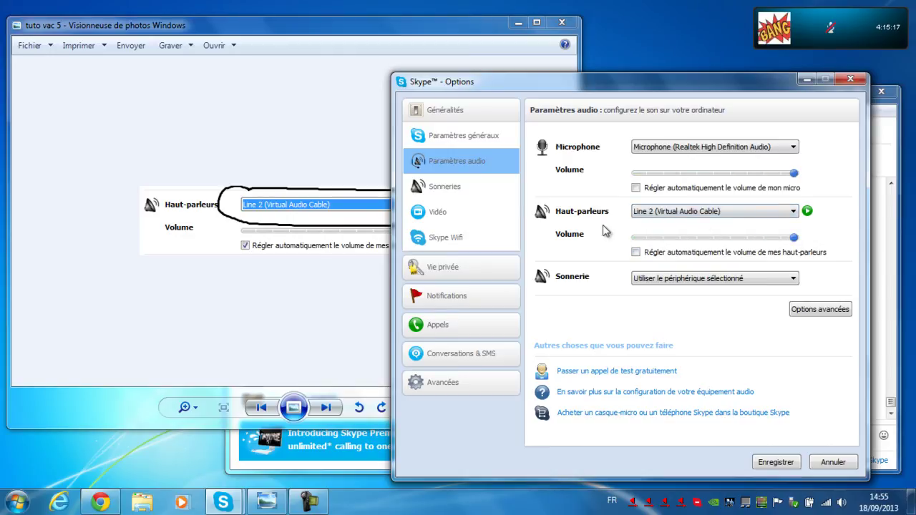
click(759, 212)
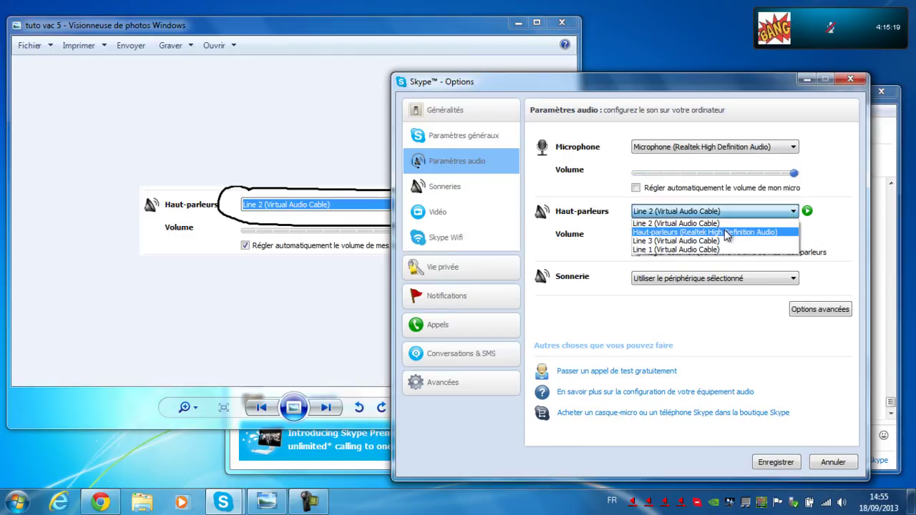
click(727, 232)
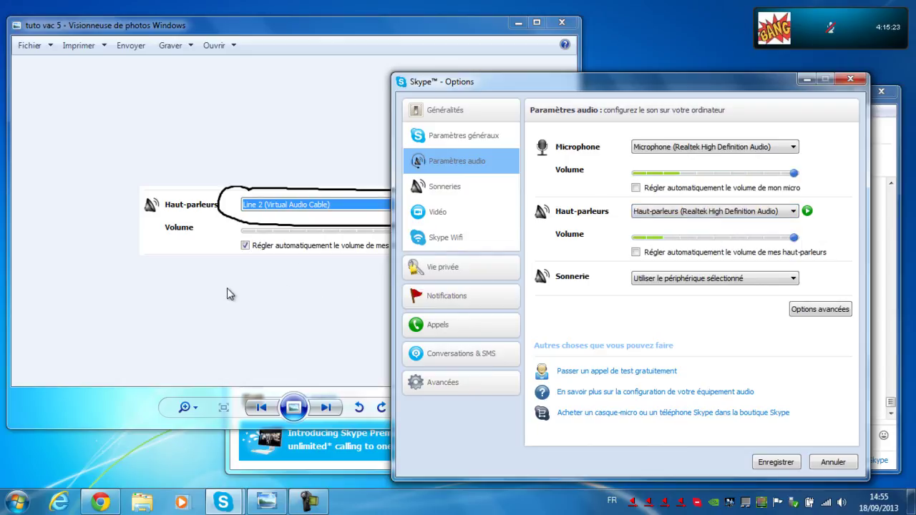
Show the tuto vac 6 picture and look through the Microphone devices available in Skype's audio settings
click(328, 408)
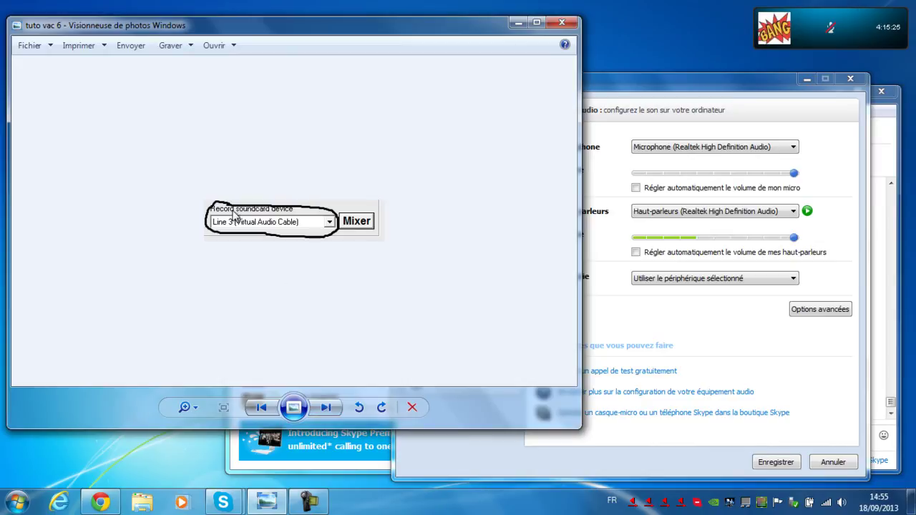
click(618, 169)
click(671, 147)
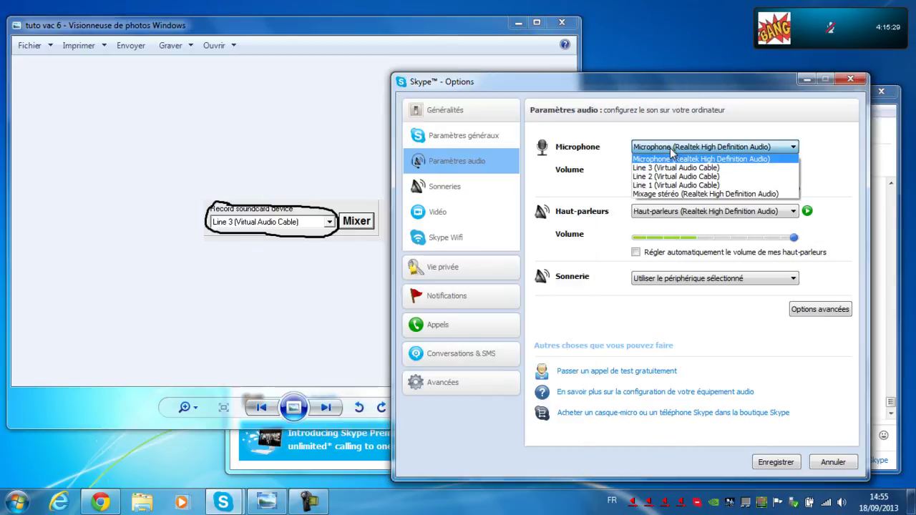
click(598, 221)
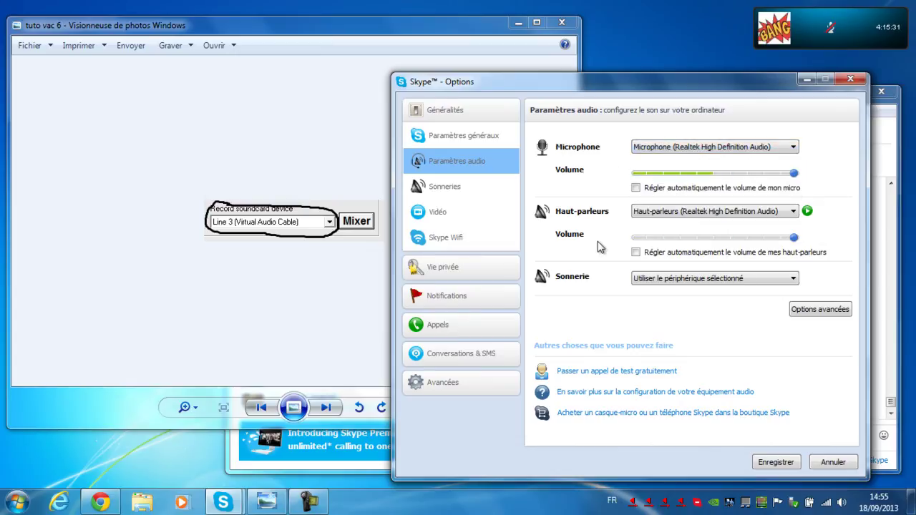
Save the Skype options, close the tuto vac 6 picture and minimize Skype
click(777, 462)
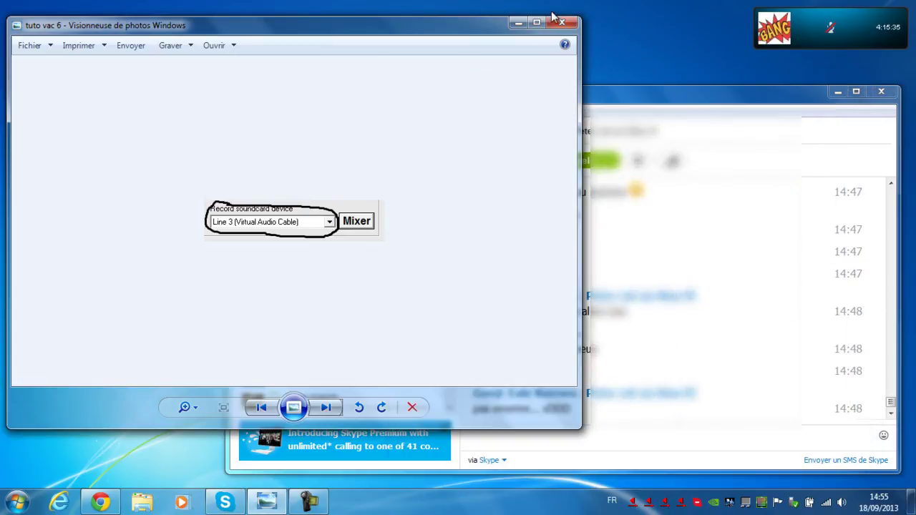
click(553, 23)
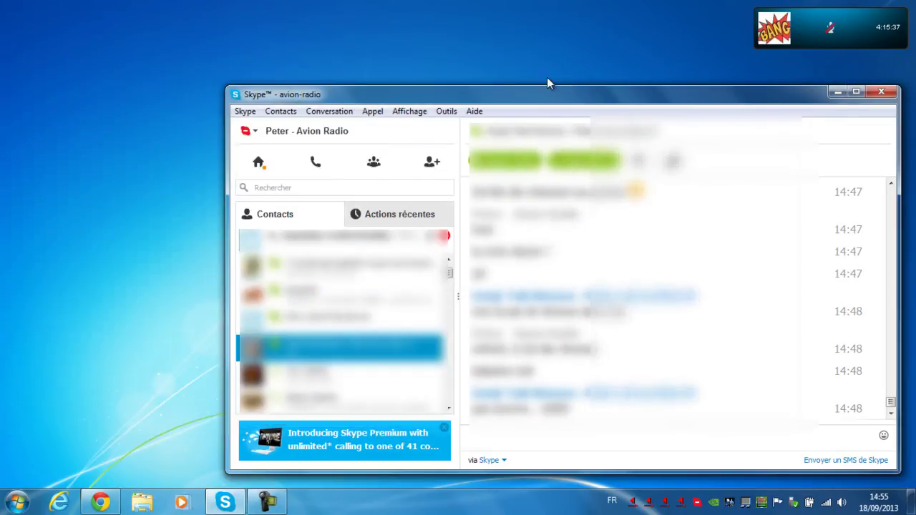
click(838, 92)
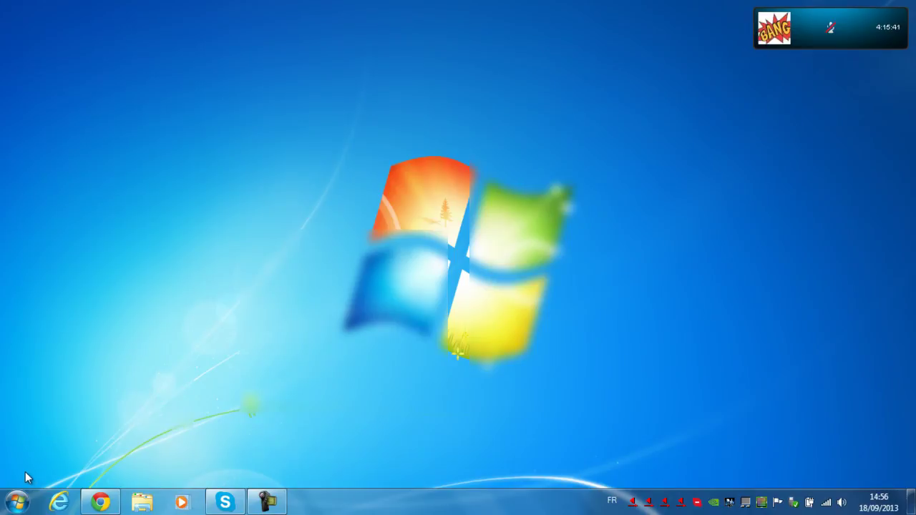
click(17, 501)
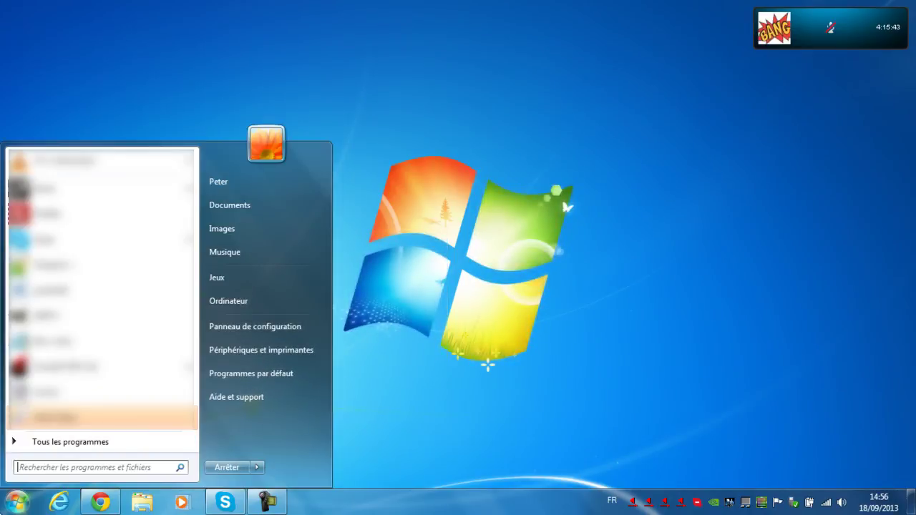
mouse_move(97, 369)
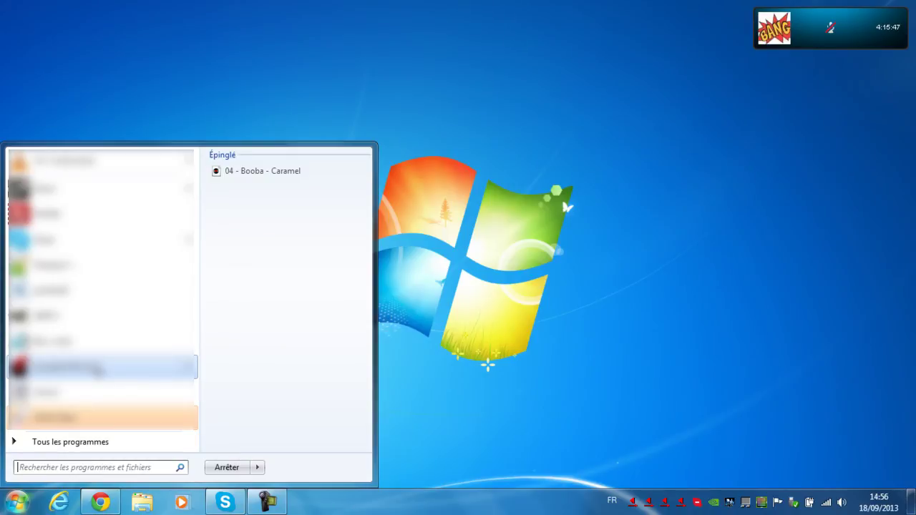
click(549, 141)
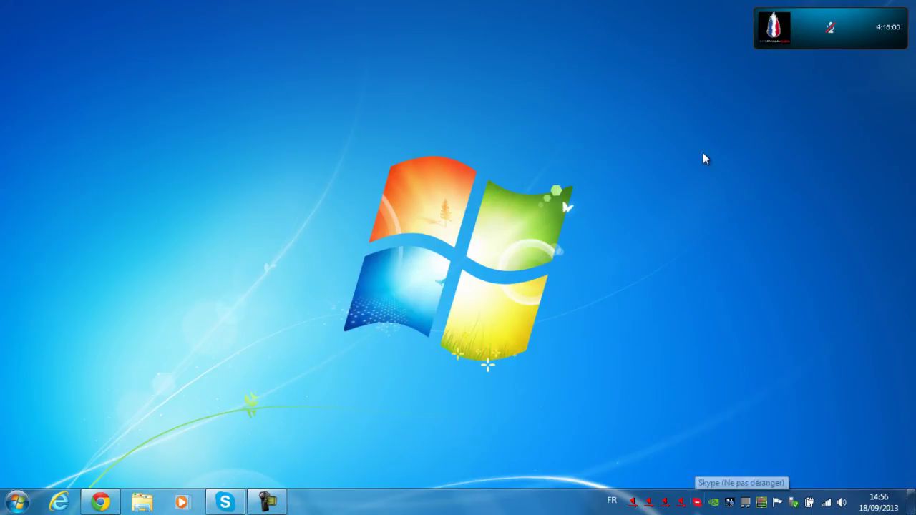
mouse_move(807, 50)
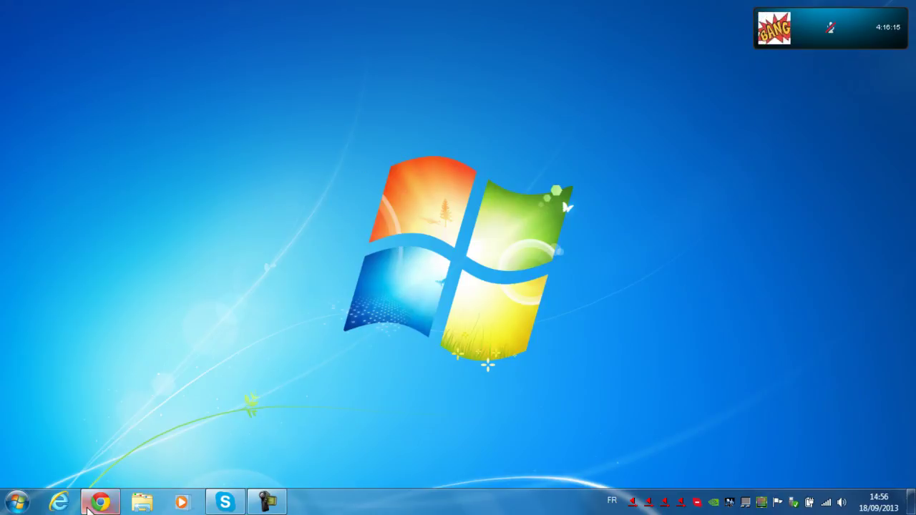
Switch to Chrome, review the radios-fr.com Virtual Audio Cable tutorial topic and minimize the browser
click(87, 507)
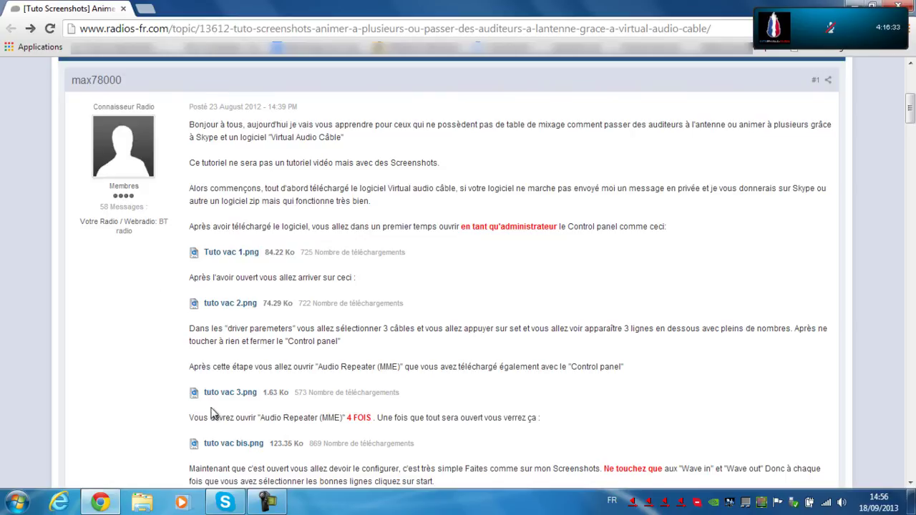
click(853, 6)
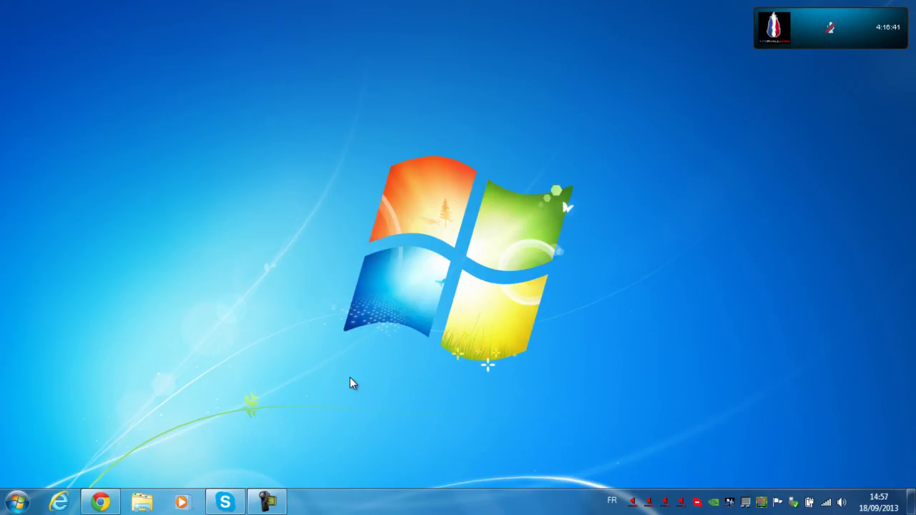
mouse_move(229, 510)
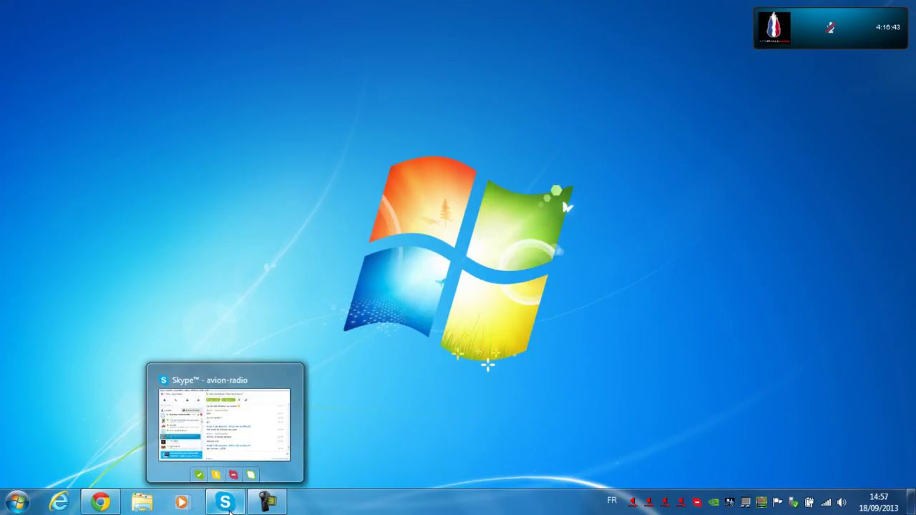
click(267, 503)
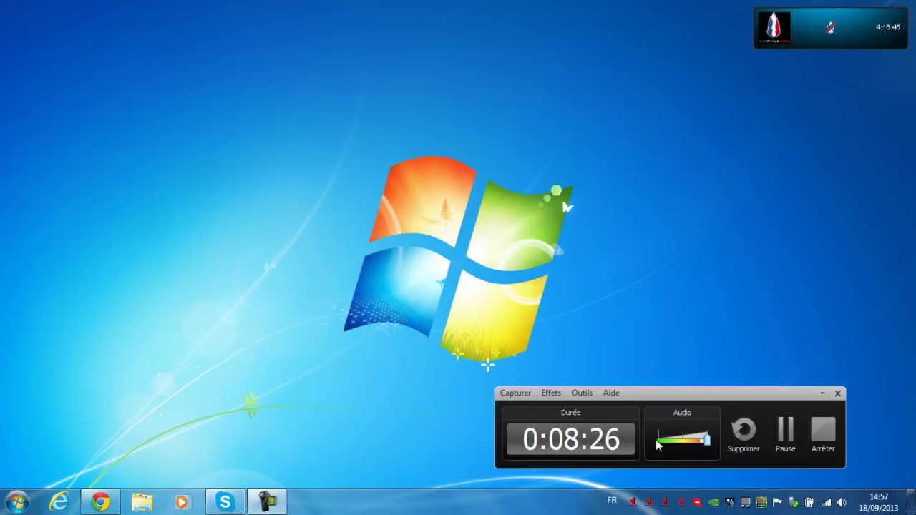